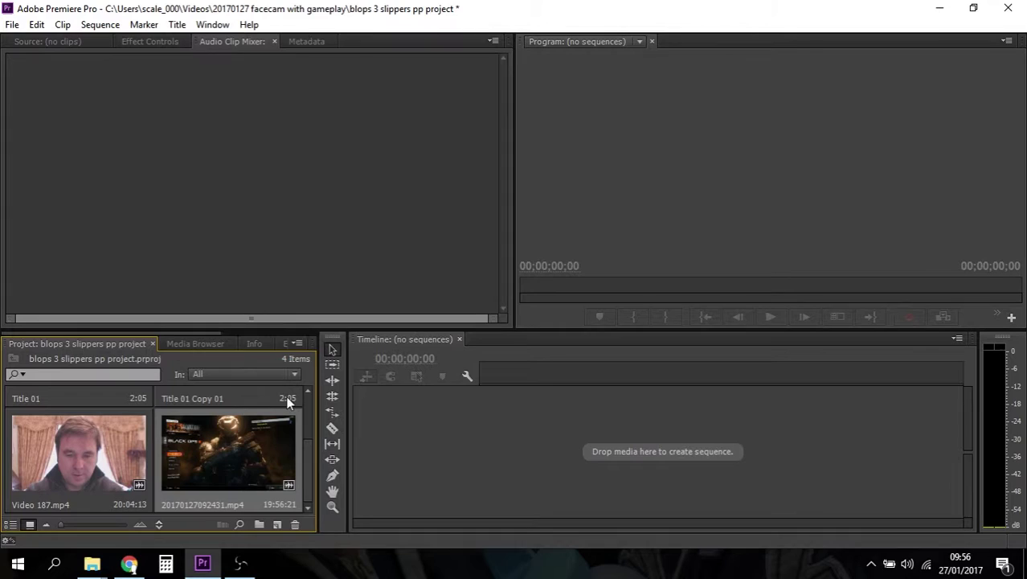
- Create a sequence from the gameplay recording and stack Video 187.mp4 on V2/A2 above it
{"action": "mouse_move", "coordinate": [312, 483]}
{"action": "left_mouse_down"}
{"action": "mouse_move", "coordinate": [309, 466]}
{"action": "mouse_move", "coordinate": [310, 477]}
{"action": "left_mouse_up"}
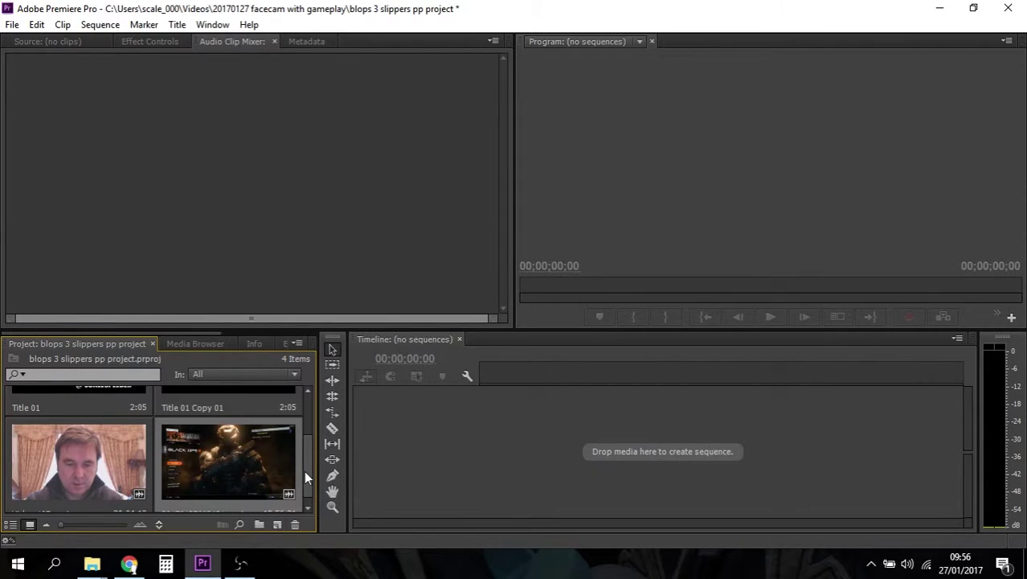
{"action": "left_click_drag", "start_coordinate": [246, 468], "coordinate": [440, 448]}
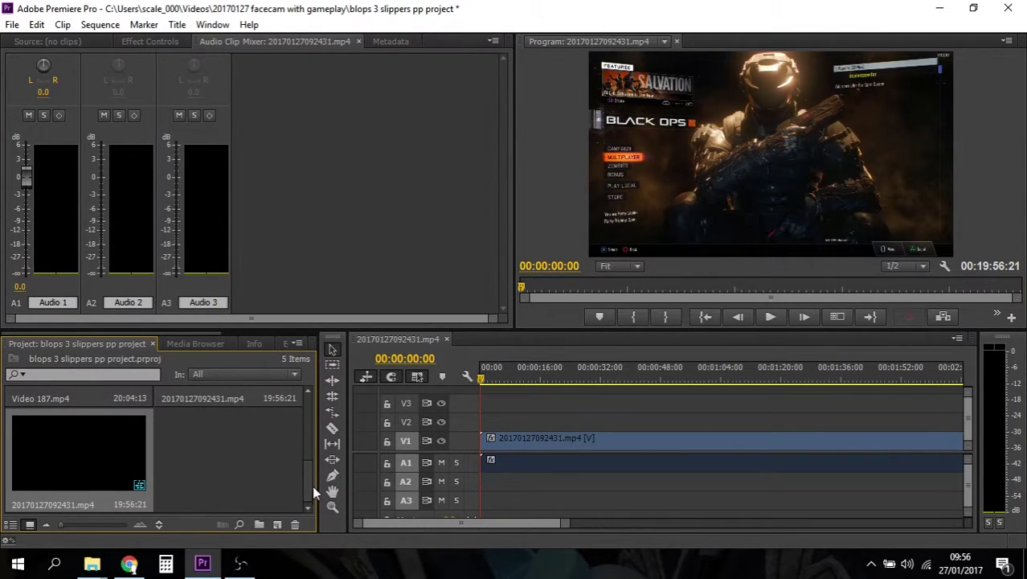
{"action": "scroll", "coordinate": [311, 491], "scroll_direction": "up", "scroll_amount": 3}
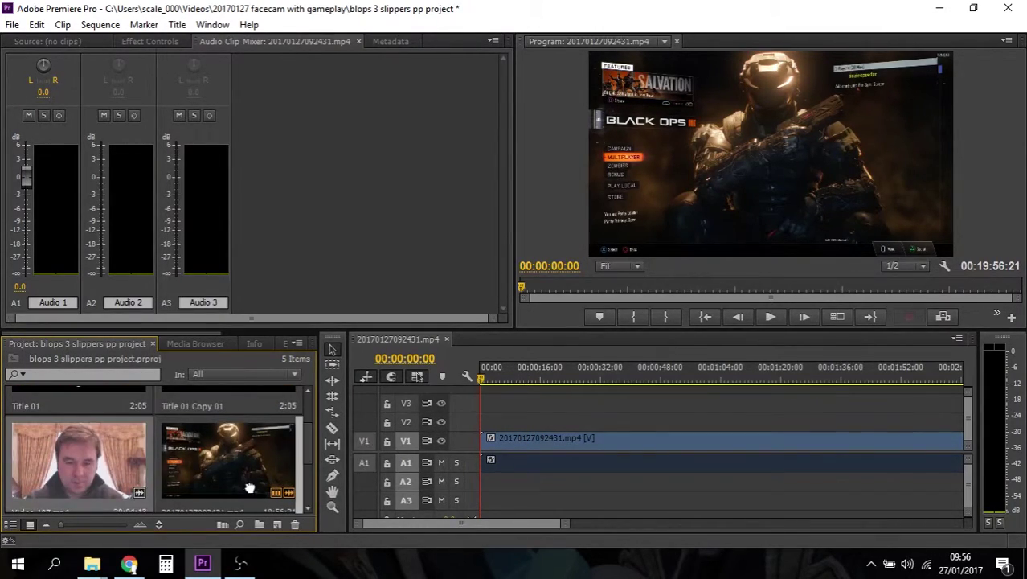
{"action": "left_click_drag", "start_coordinate": [432, 480], "coordinate": [486, 426]}
- Play and scrub the facecam from 3 seconds to find its intro ending at 00:00:17:16
{"action": "left_click", "coordinate": [561, 374]}
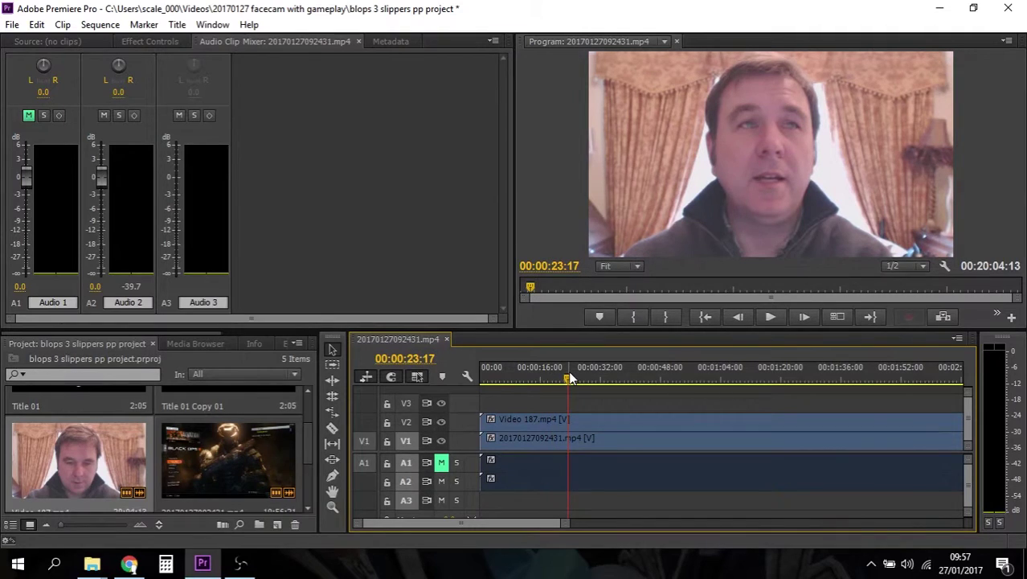
{"action": "left_click", "coordinate": [770, 317]}
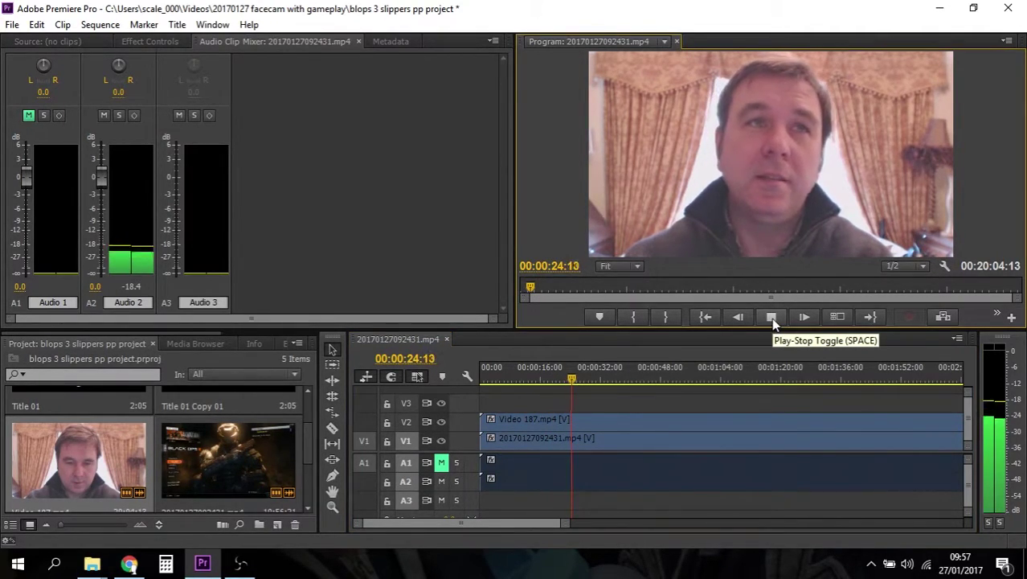
{"action": "left_click", "coordinate": [520, 378]}
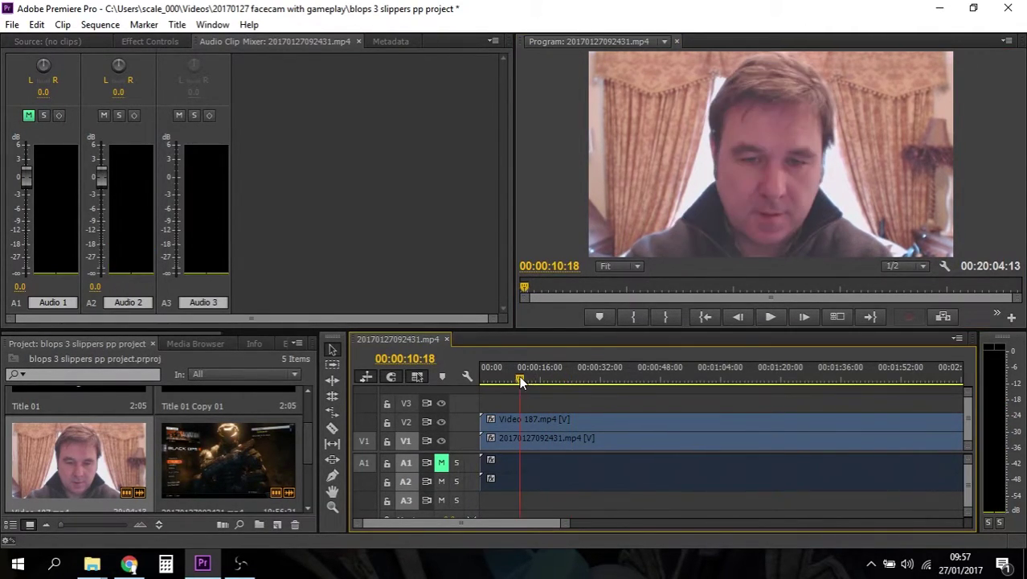
{"action": "left_click", "coordinate": [770, 319]}
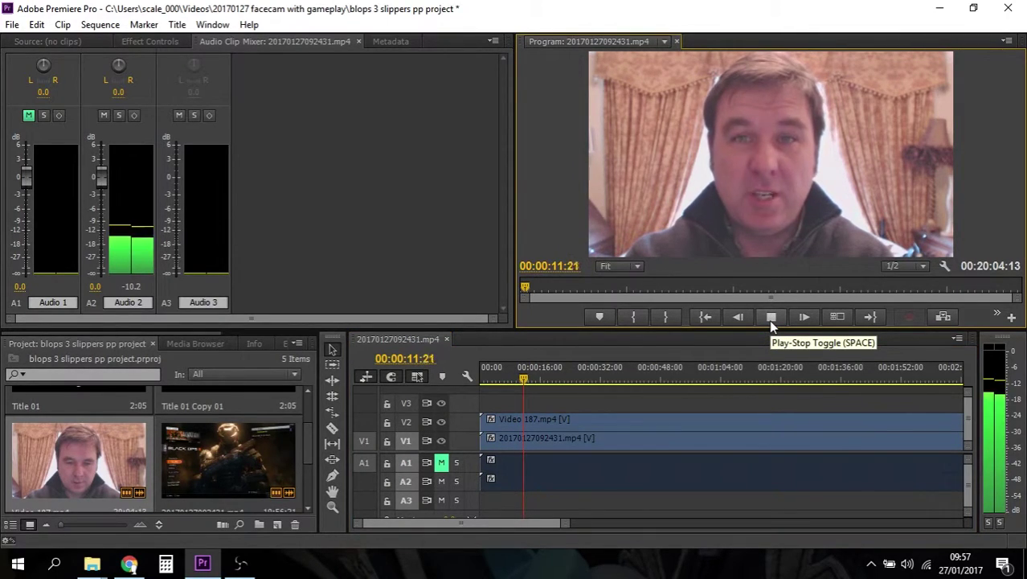
{"action": "left_click", "coordinate": [770, 318]}
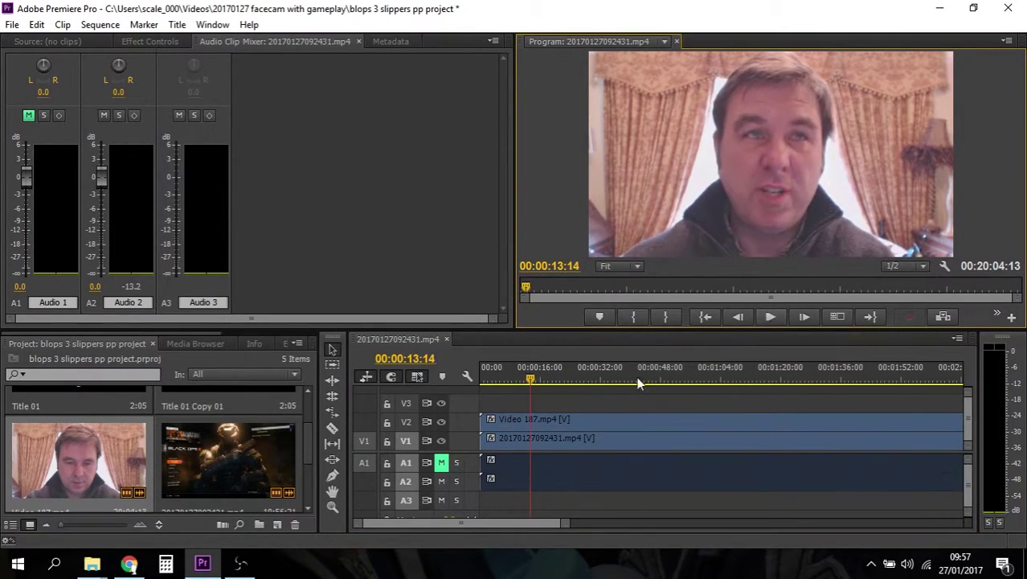
{"action": "left_click_drag", "start_coordinate": [530, 380], "coordinate": [491, 378]}
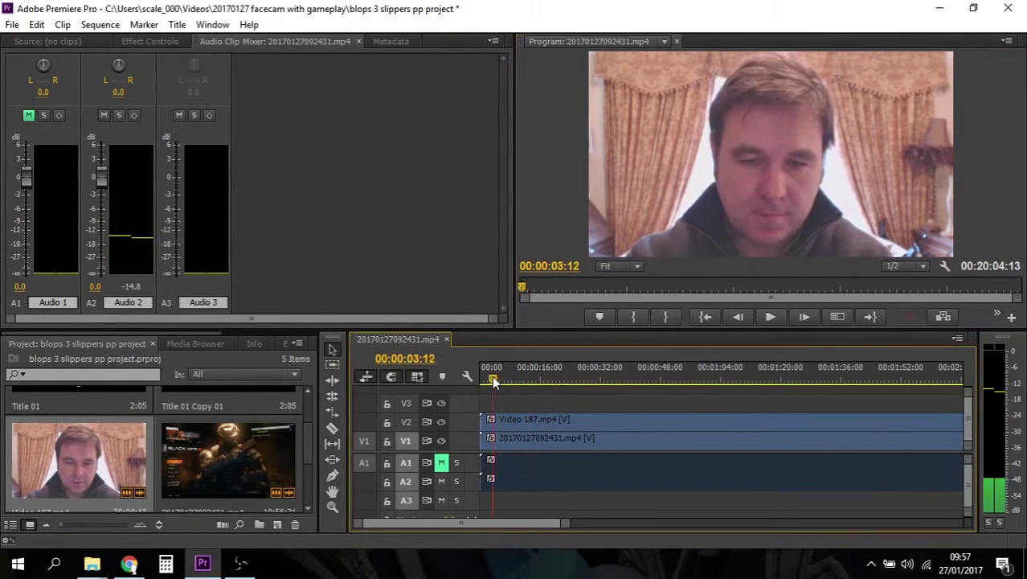
{"action": "left_click", "coordinate": [769, 318]}
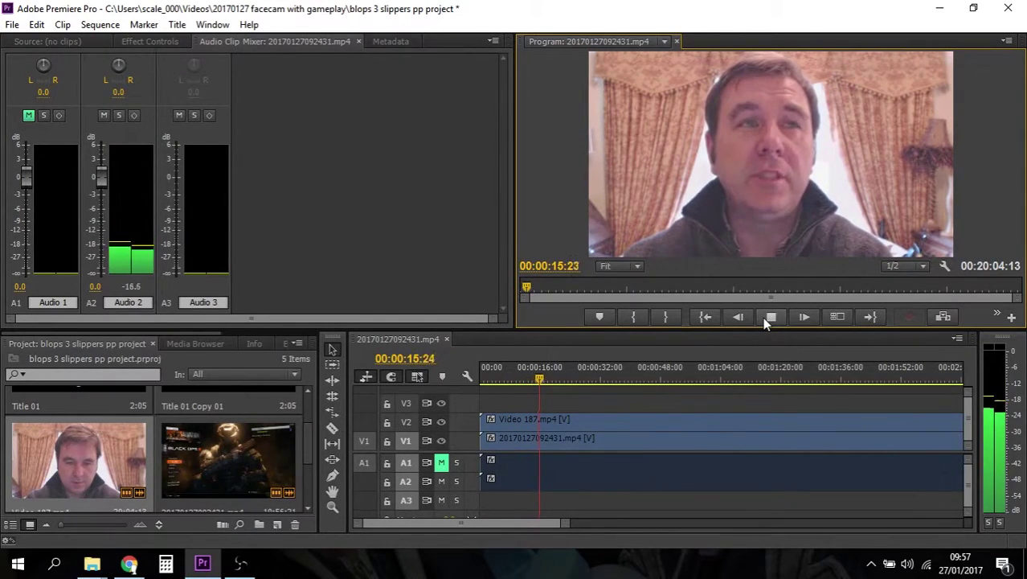
{"action": "left_click", "coordinate": [770, 317]}
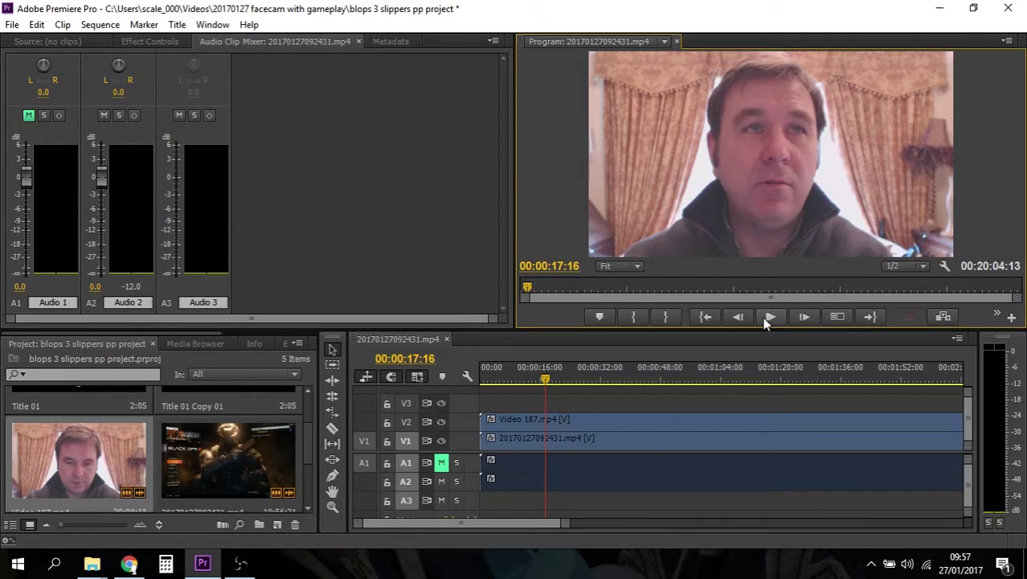
- Razor the facecam clip at 00:00:17:16 and delete the intro before the cut
{"action": "key", "text": "c"}
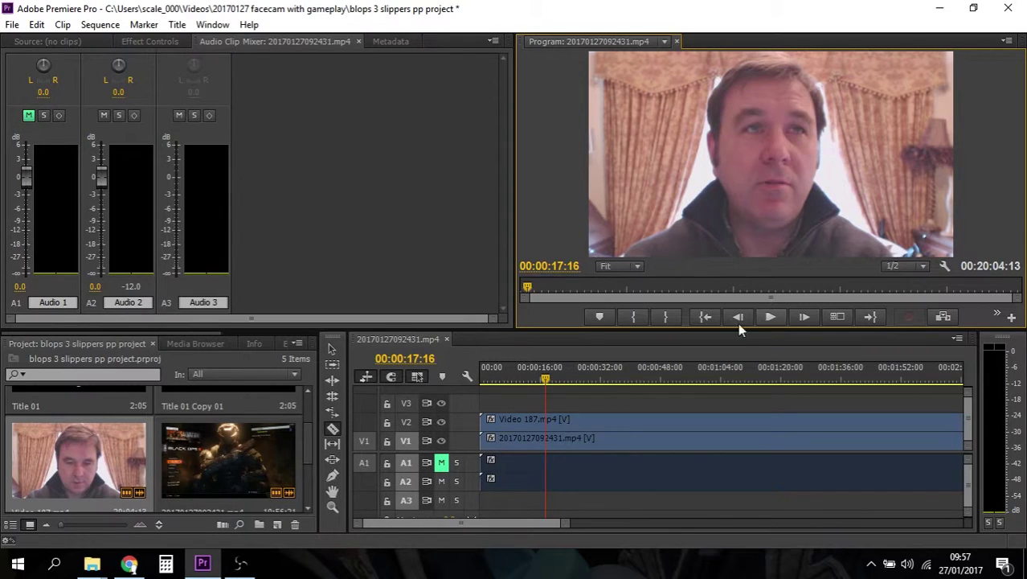
{"action": "left_click", "coordinate": [548, 420]}
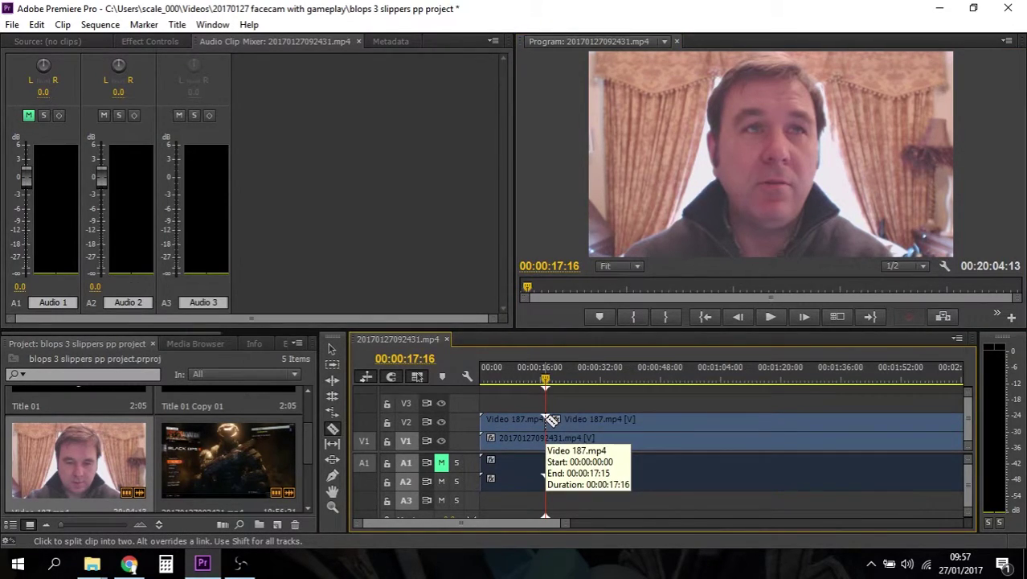
{"action": "key", "text": "v"}
{"action": "left_click", "coordinate": [529, 418]}
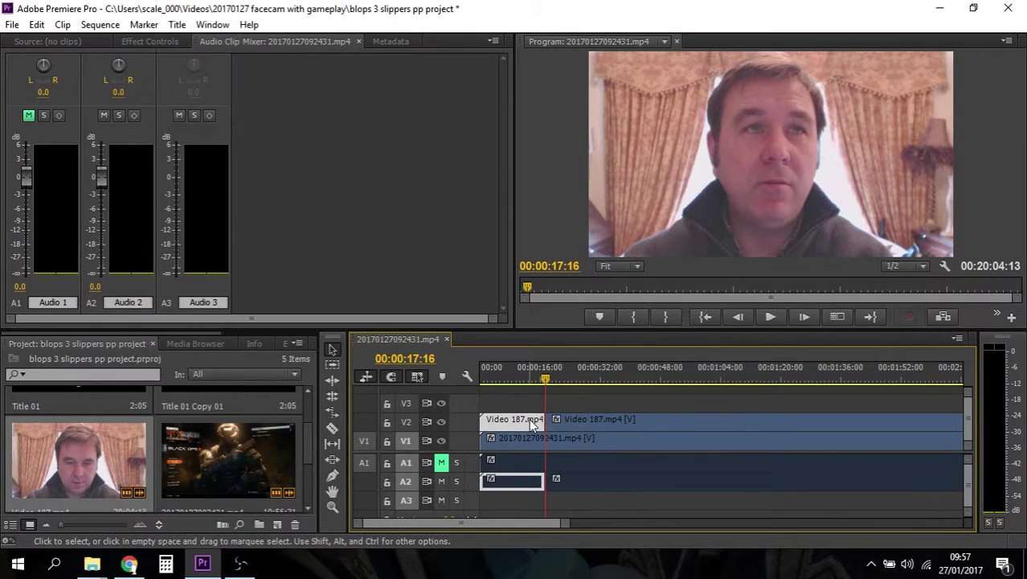
{"action": "key", "text": "Delete"}
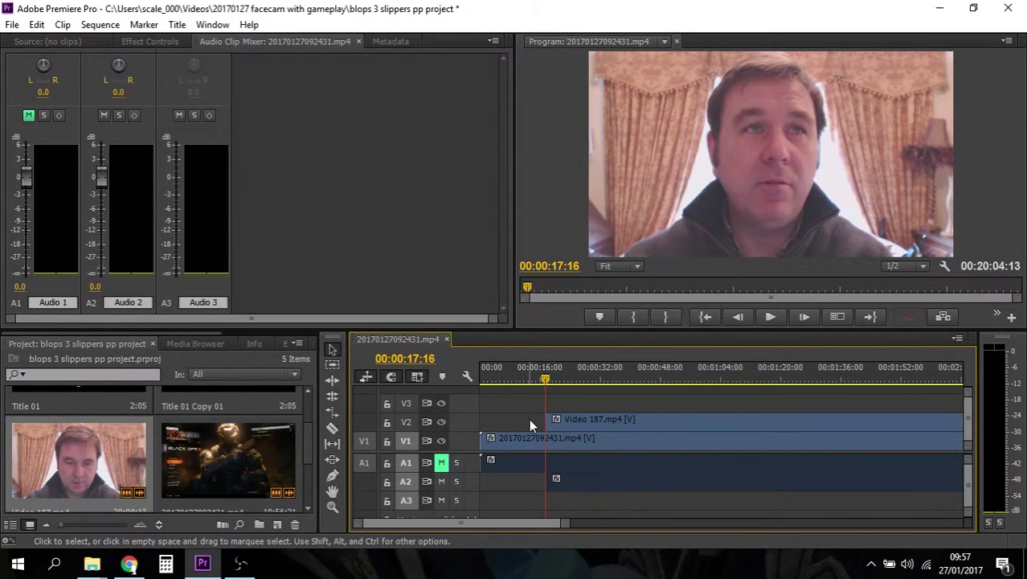
- Hide track V2, unmute gameplay audio A1, and mute facecam audio A2
{"action": "left_click", "coordinate": [443, 422]}
{"action": "left_click", "coordinate": [441, 463]}
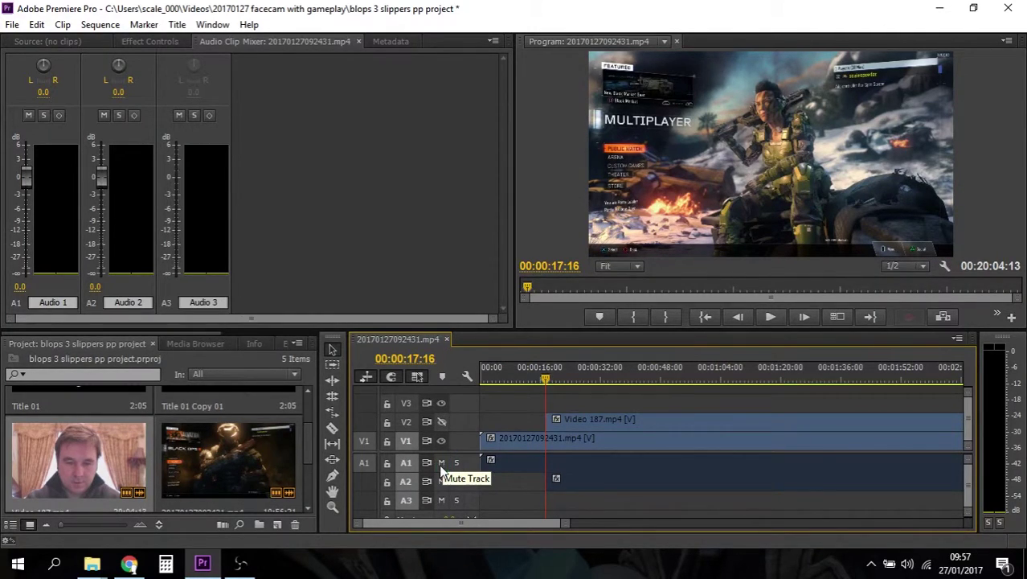
{"action": "left_click", "coordinate": [441, 481]}
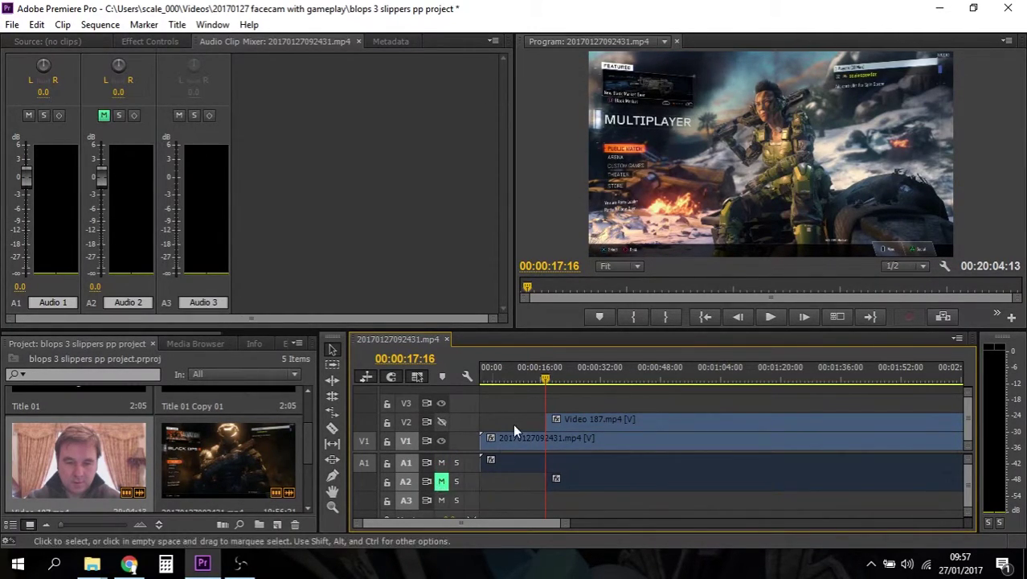
- Zoom the timeline in and locate where the menu footage ends, around 8 seconds
{"action": "left_click_drag", "start_coordinate": [545, 381], "coordinate": [510, 378]}
{"action": "left_click", "coordinate": [332, 507]}
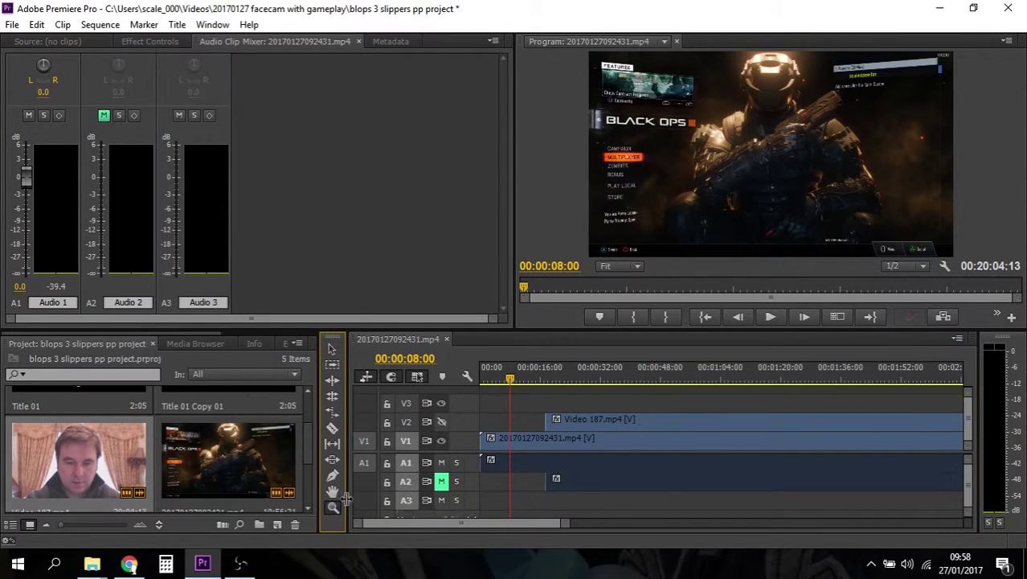
{"action": "left_click", "coordinate": [516, 435]}
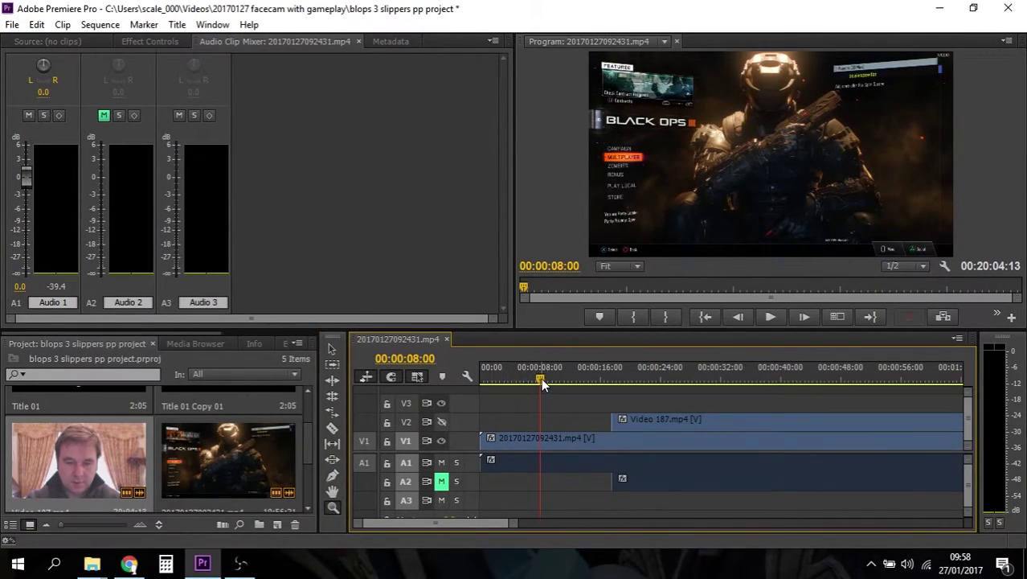
{"action": "mouse_move", "coordinate": [541, 378]}
{"action": "left_mouse_down"}
{"action": "mouse_move", "coordinate": [517, 377]}
{"action": "mouse_move", "coordinate": [547, 379]}
{"action": "left_mouse_up"}
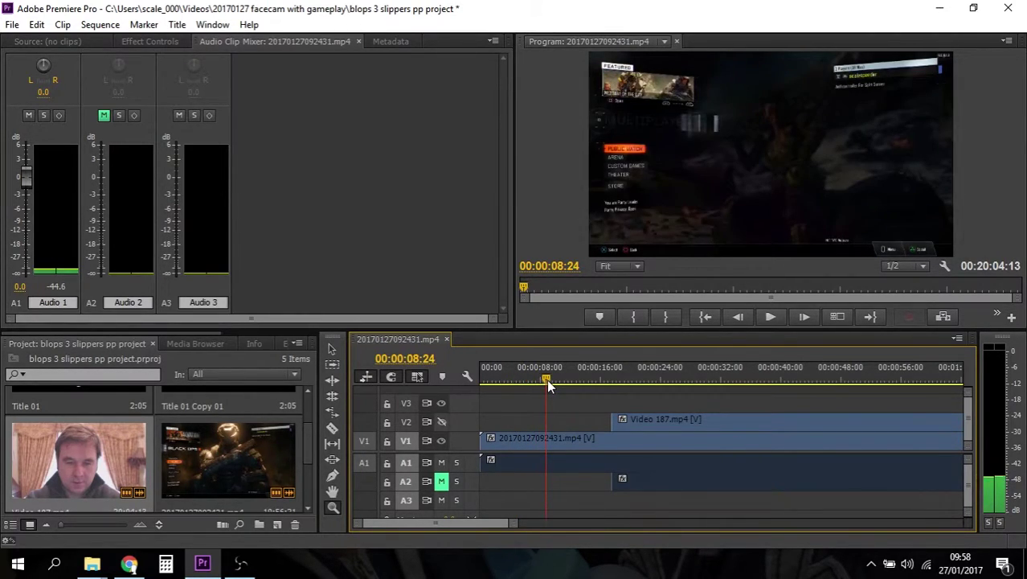
- Cut the gameplay at 00:00:08:24, delete the menu footage, and move both clips to 00:00
{"action": "key", "text": "c"}
{"action": "left_click", "coordinate": [552, 438]}
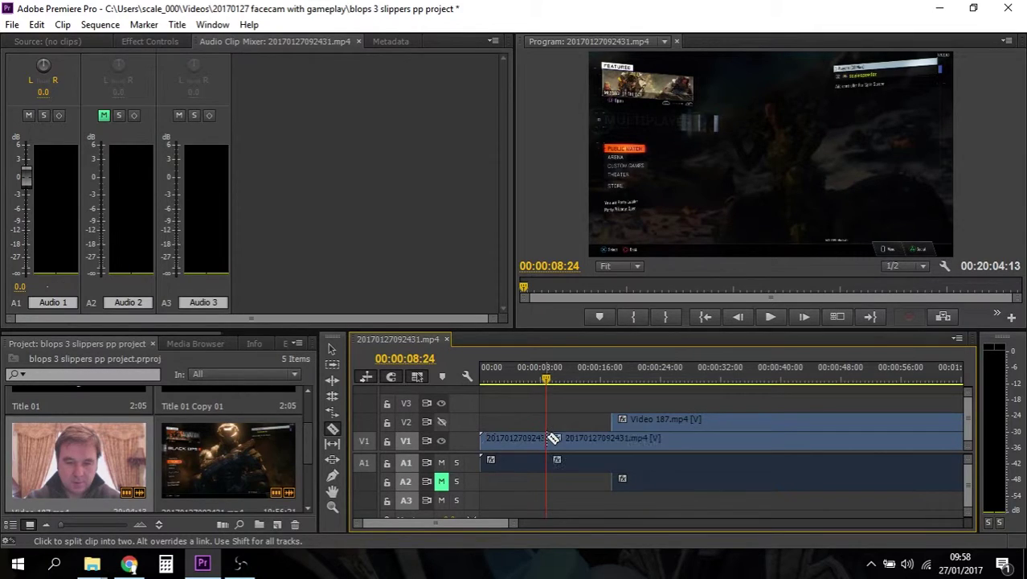
{"action": "key", "text": "v"}
{"action": "left_click", "coordinate": [526, 436]}
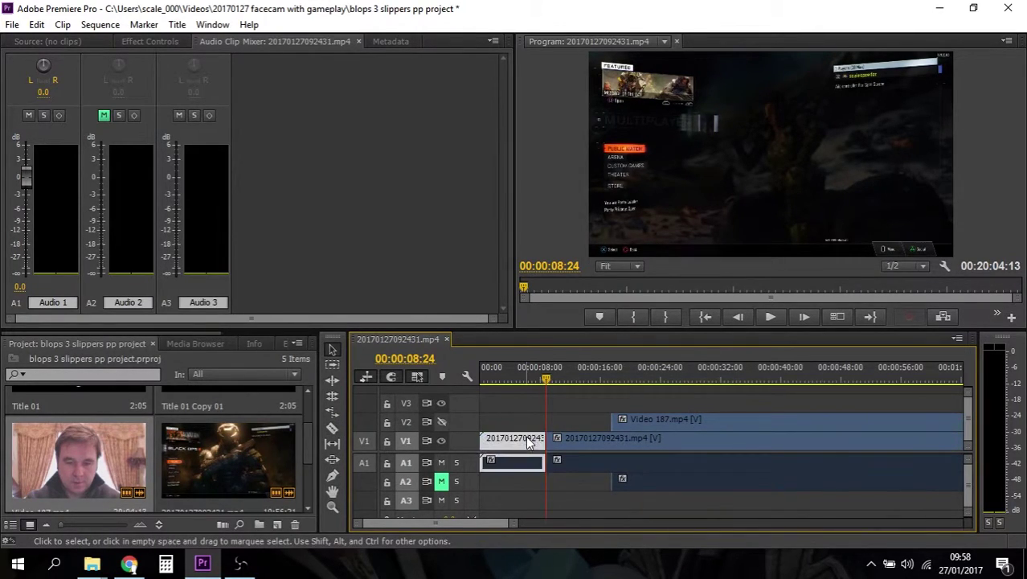
{"action": "key", "text": "Delete"}
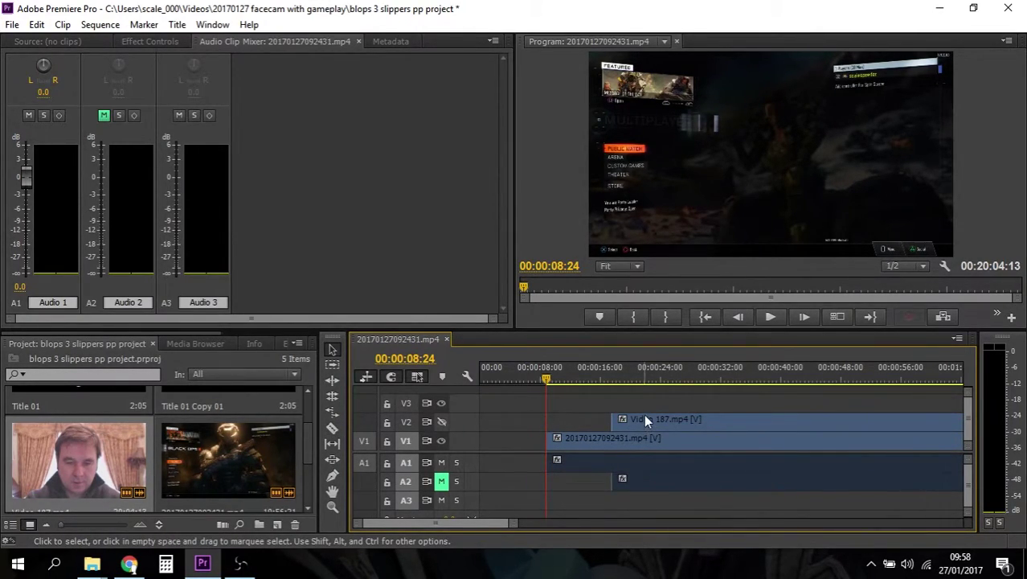
{"action": "left_click_drag", "start_coordinate": [602, 449], "coordinate": [533, 447]}
{"action": "left_click_drag", "start_coordinate": [666, 419], "coordinate": [523, 424]}
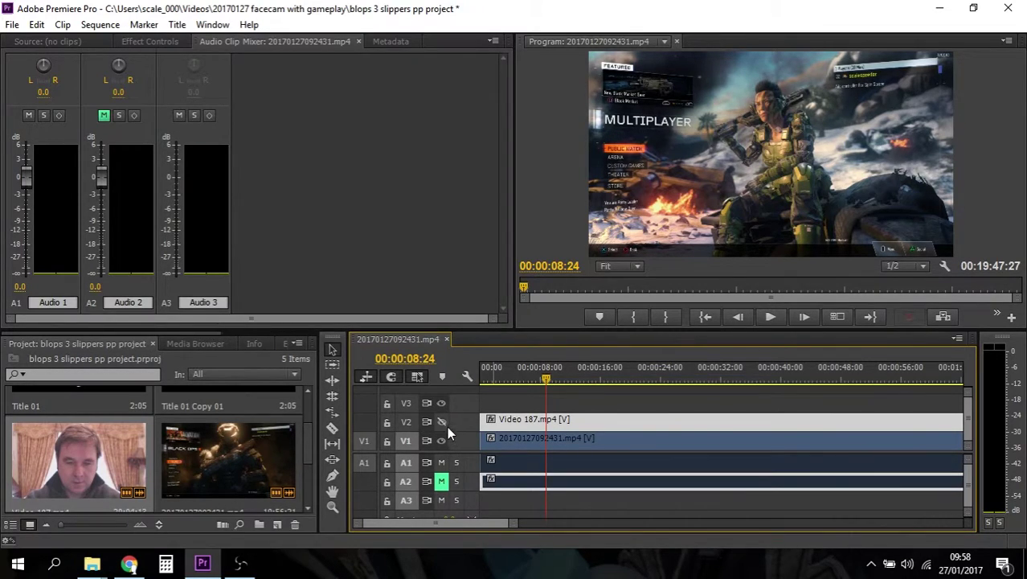
- Show the facecam track V2 again and unmute its audio on A2
{"action": "left_click", "coordinate": [441, 421]}
{"action": "left_click", "coordinate": [441, 482]}
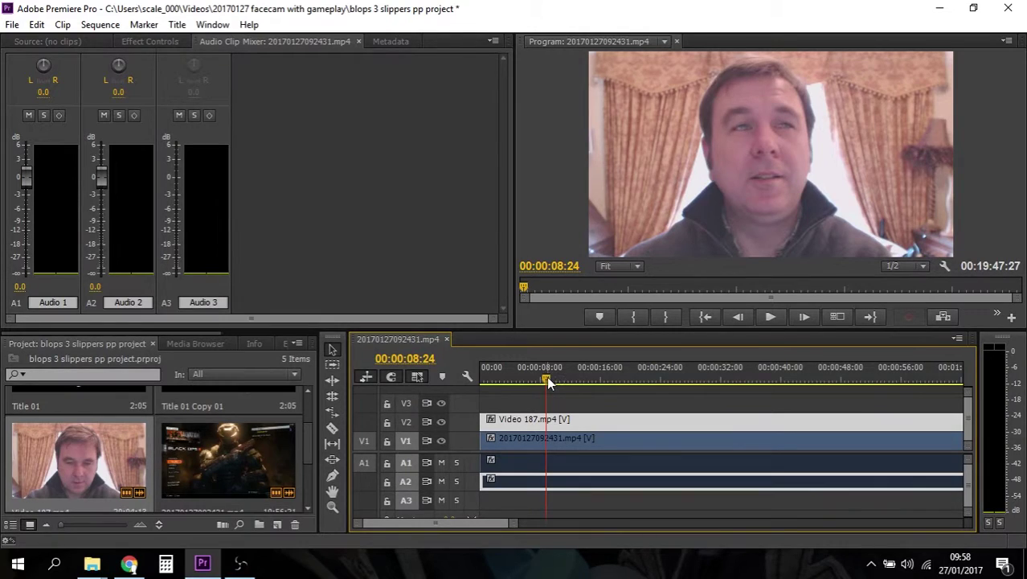
{"action": "left_click_drag", "start_coordinate": [547, 381], "coordinate": [543, 379]}
{"action": "left_click", "coordinate": [739, 316]}
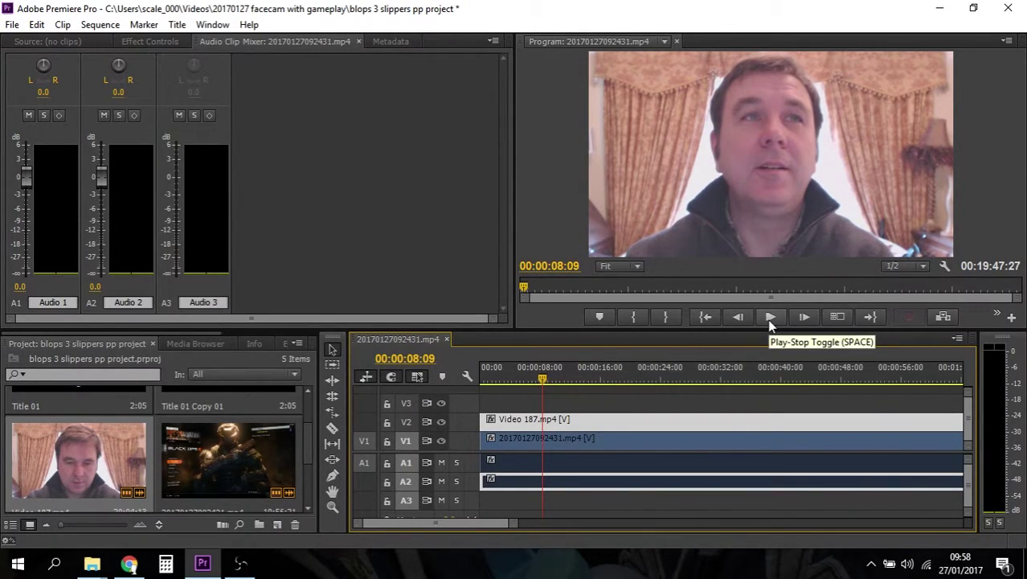
- Preview the sequence and park the playhead at 00:00:13:24, where loading ends
{"action": "left_click", "coordinate": [770, 317]}
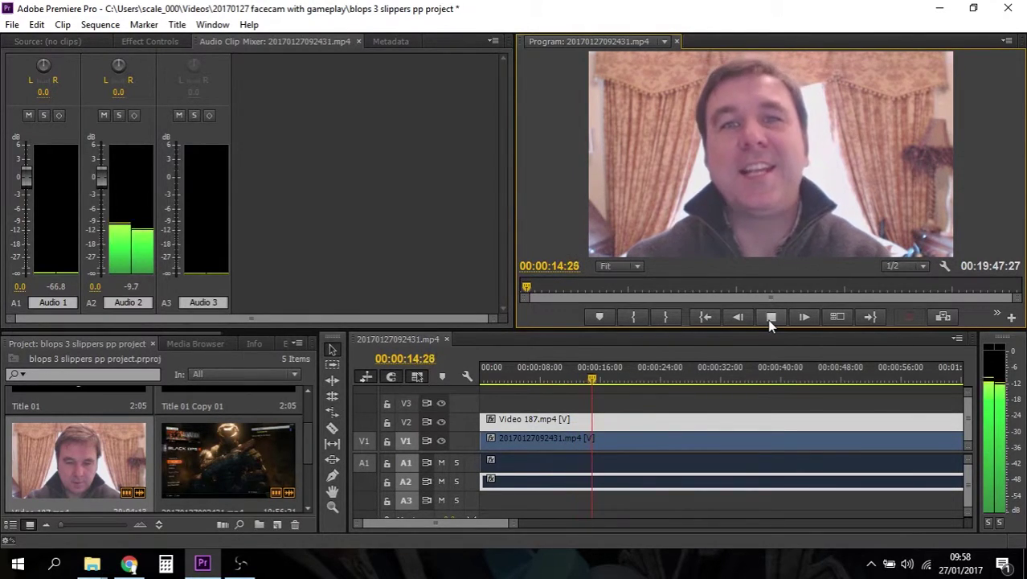
{"action": "left_click", "coordinate": [770, 318]}
{"action": "left_click_drag", "start_coordinate": [591, 383], "coordinate": [582, 383]}
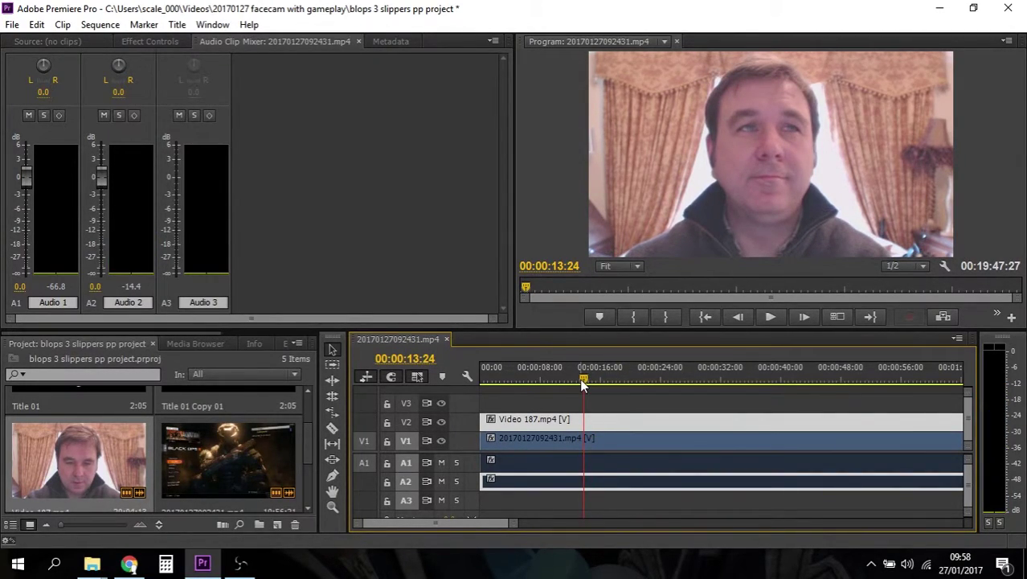
- Razor both the facecam and gameplay clips at 00:00:13:24 and delete their opening sections
{"action": "key", "text": "c"}
{"action": "left_click", "coordinate": [589, 420]}
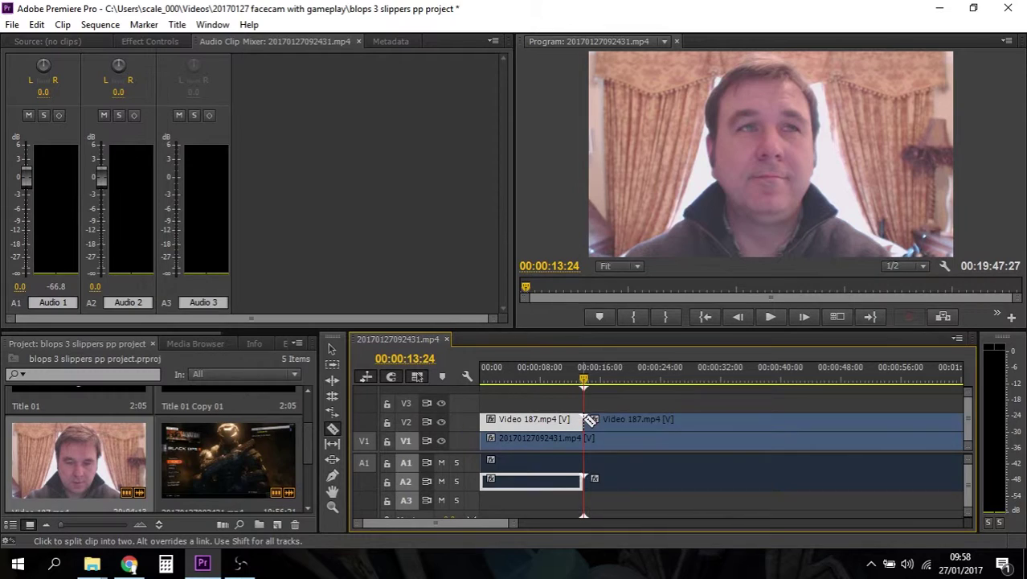
{"action": "left_click", "coordinate": [589, 438]}
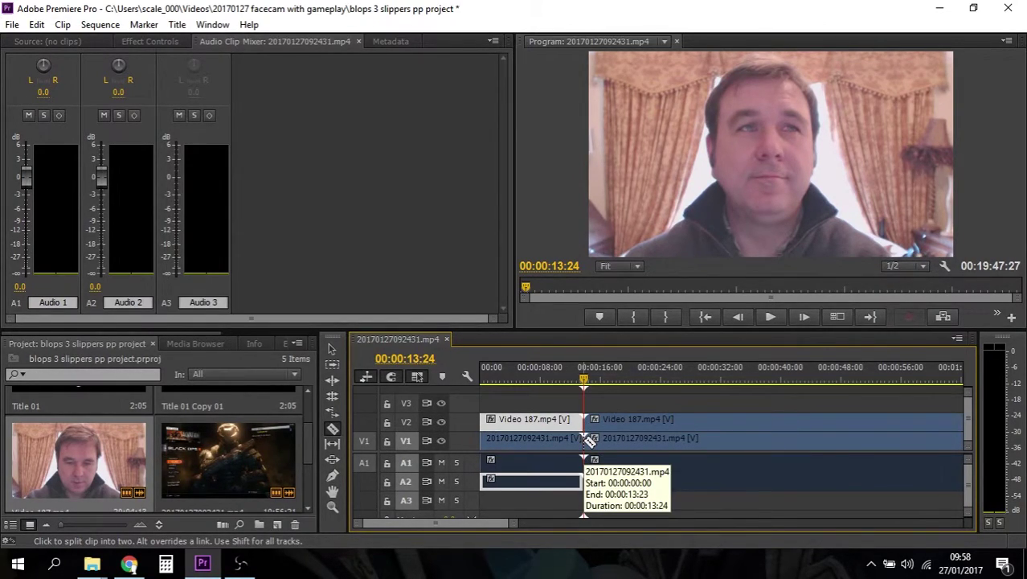
{"action": "key", "text": "v"}
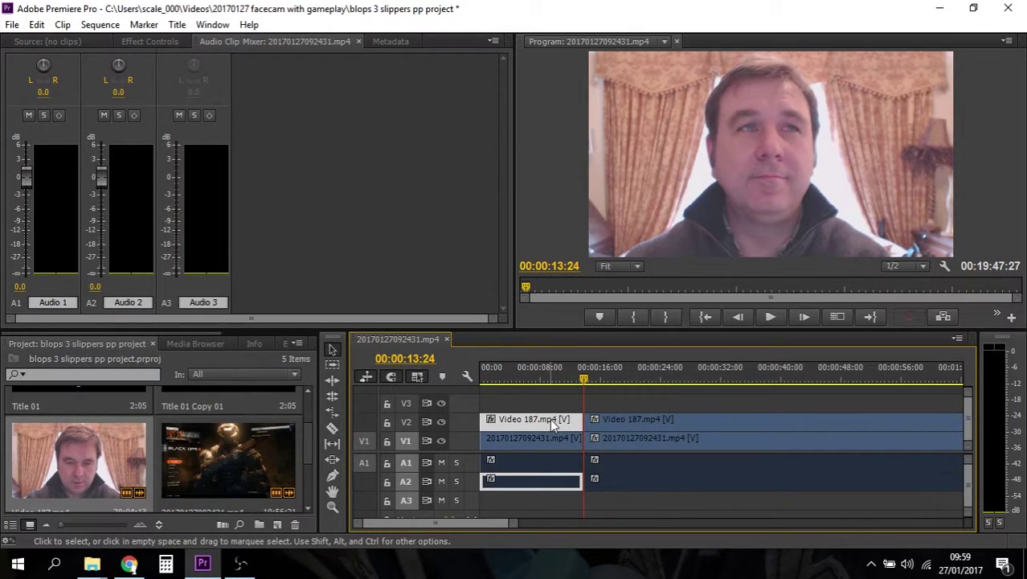
{"action": "key", "text": "Delete"}
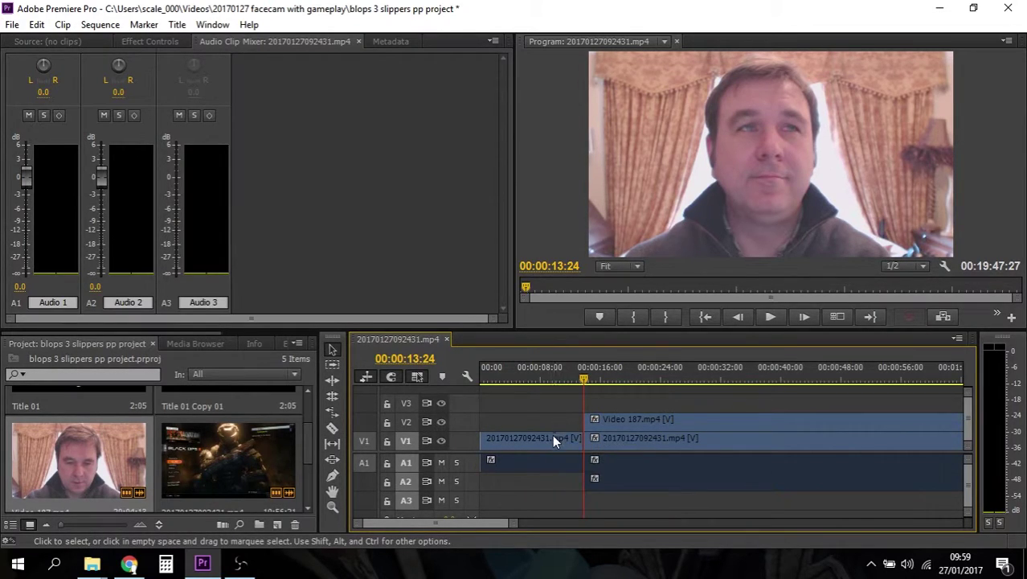
{"action": "left_click", "coordinate": [552, 438]}
{"action": "key", "text": "Delete"}
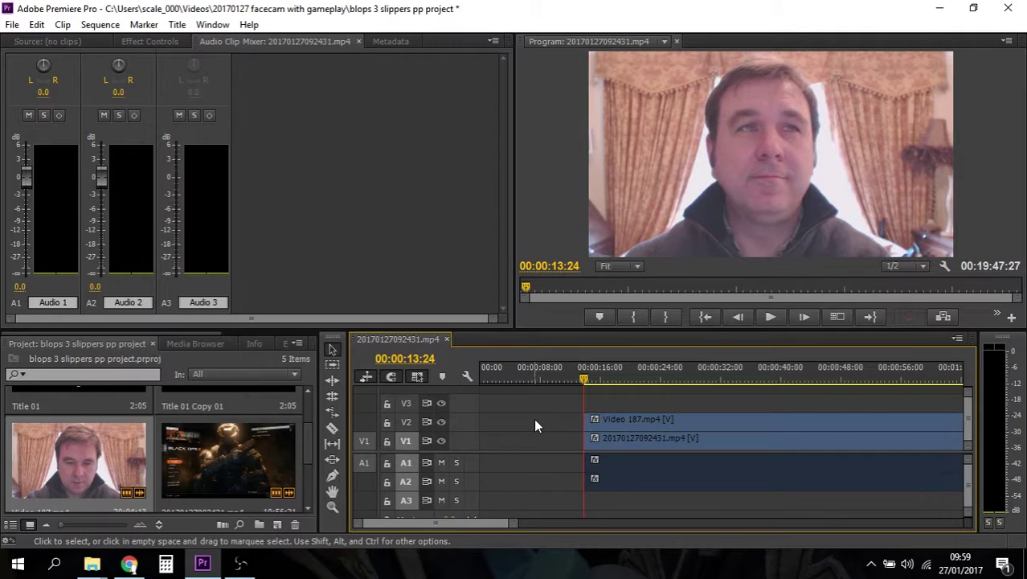
- Ripple Delete the empty gap so the clips start at 00:00:00:00
{"action": "left_click", "coordinate": [535, 421]}
{"action": "right_click", "coordinate": [536, 421]}
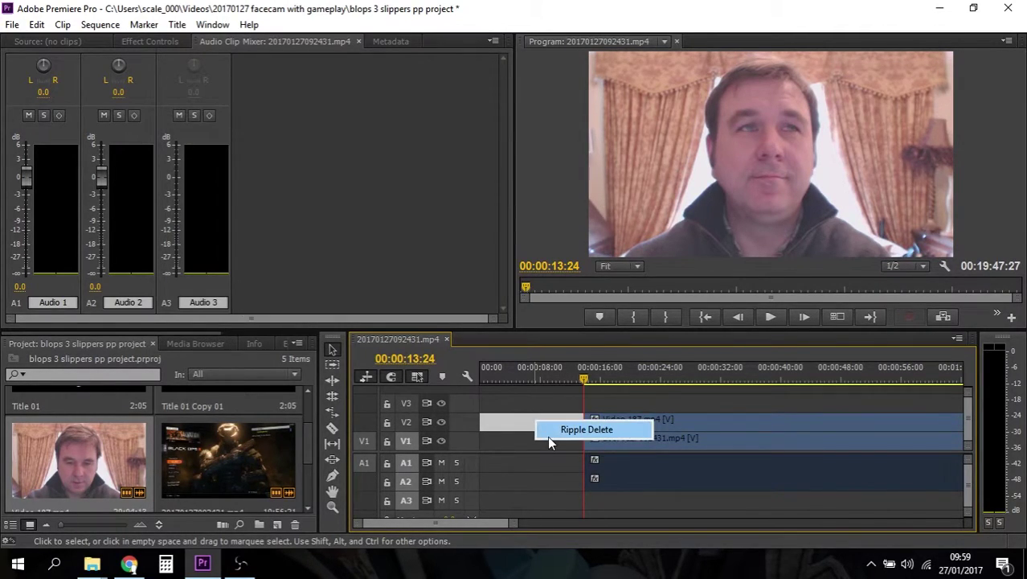
{"action": "left_click", "coordinate": [549, 436]}
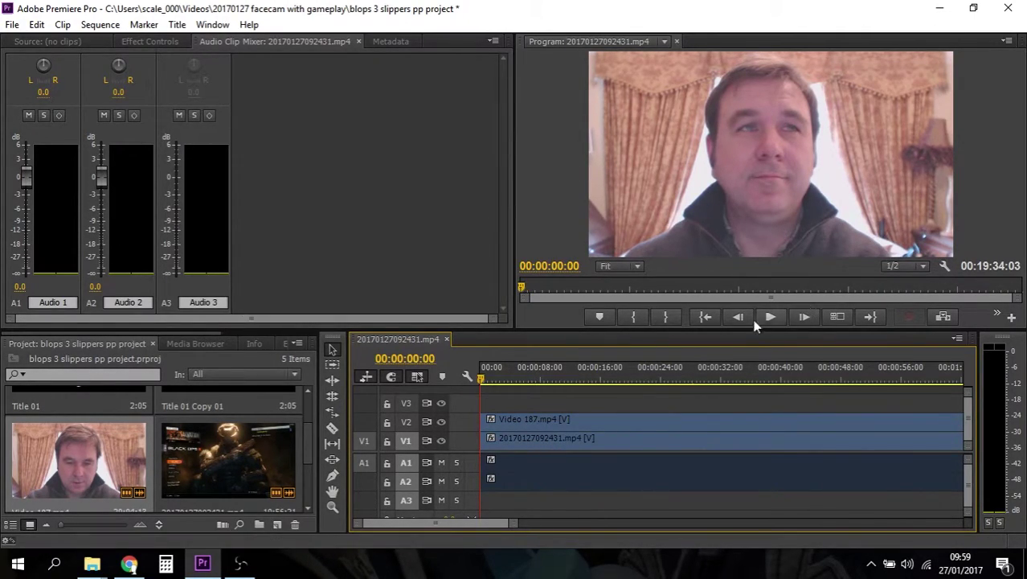
{"action": "left_click", "coordinate": [590, 423]}
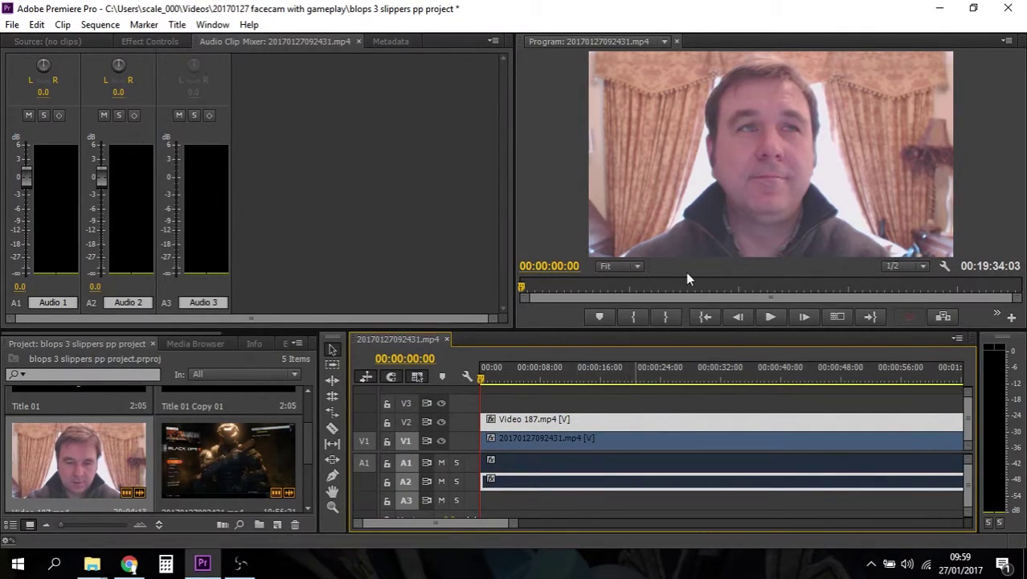
- Scale the facecam down to a small top-right inset in the Program monitor and preview it
{"action": "left_click", "coordinate": [749, 199]}
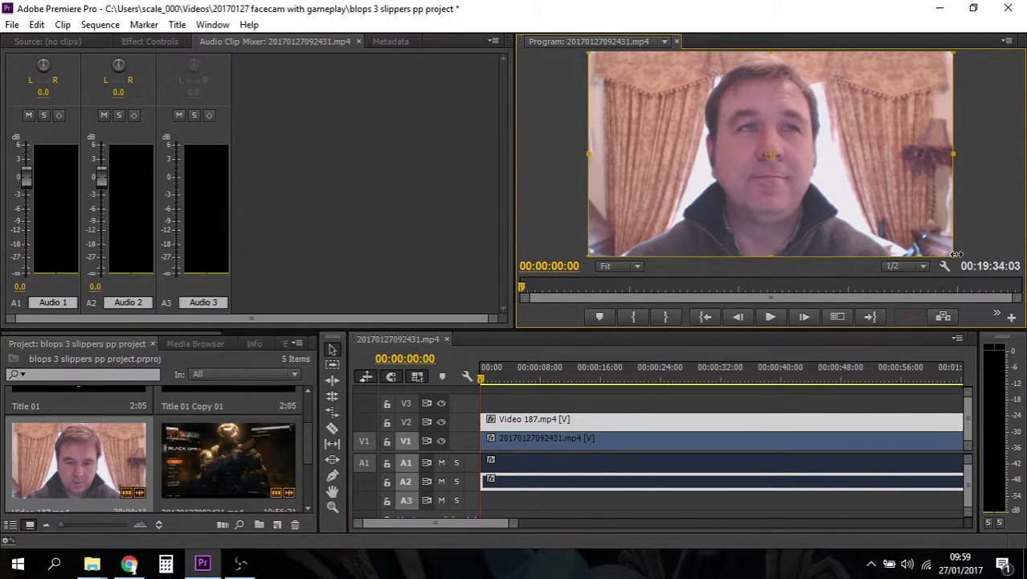
{"action": "left_click_drag", "start_coordinate": [920, 243], "coordinate": [889, 87]}
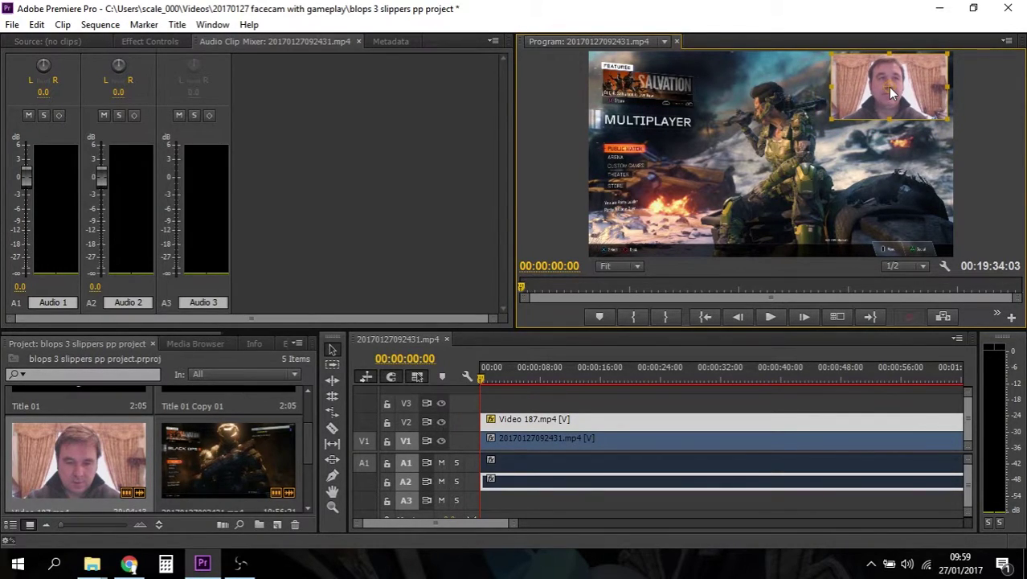
{"action": "left_click", "coordinate": [771, 318]}
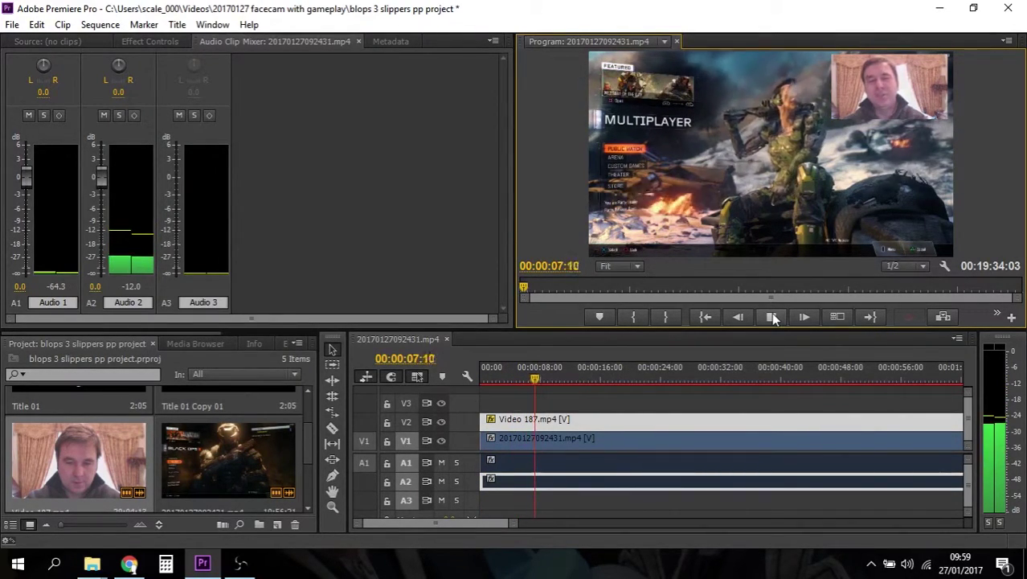
{"action": "left_click", "coordinate": [773, 317]}
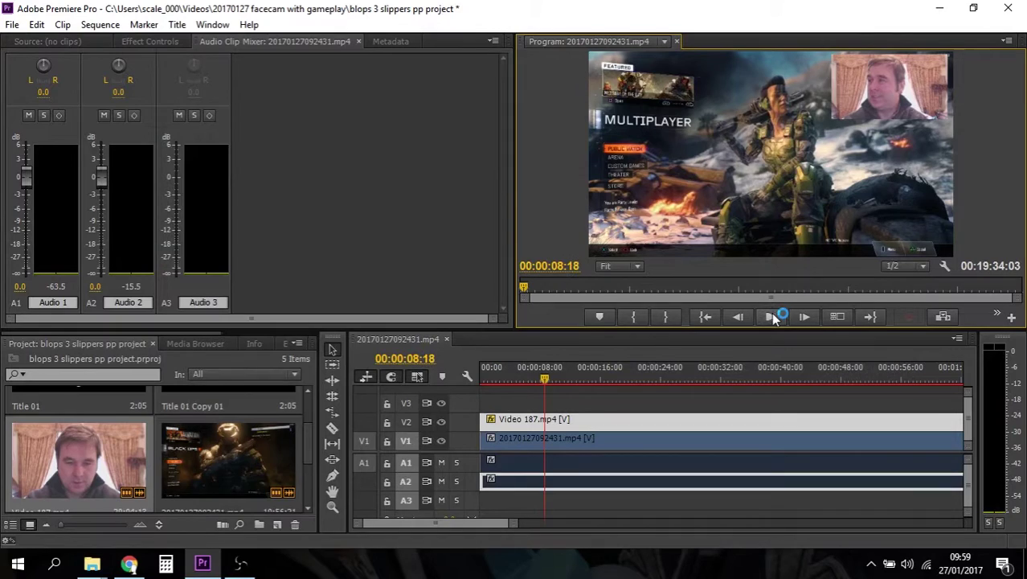
- Scrub the timeline from about 00:02:20 into the gameplay at 00:03:50 to review the inset
{"action": "left_click", "coordinate": [418, 524]}
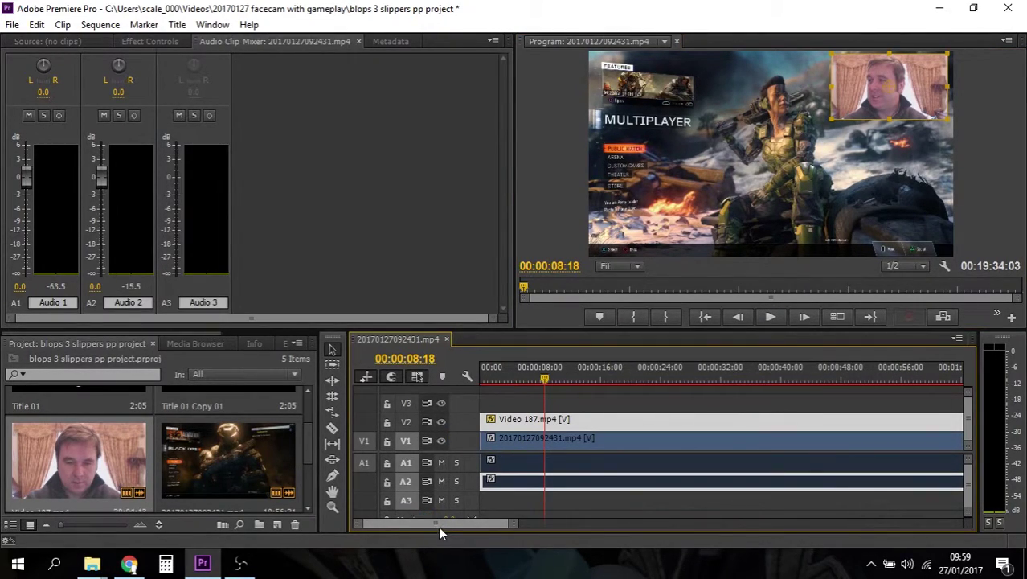
{"action": "left_click_drag", "start_coordinate": [448, 525], "coordinate": [478, 522]}
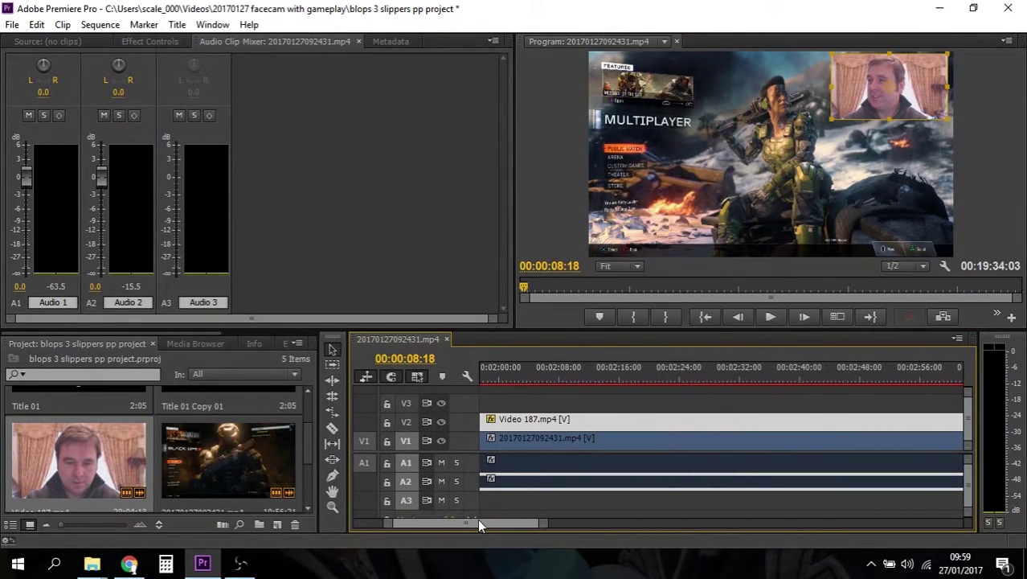
{"action": "left_click", "coordinate": [651, 378]}
{"action": "left_click_drag", "start_coordinate": [651, 378], "coordinate": [721, 378]}
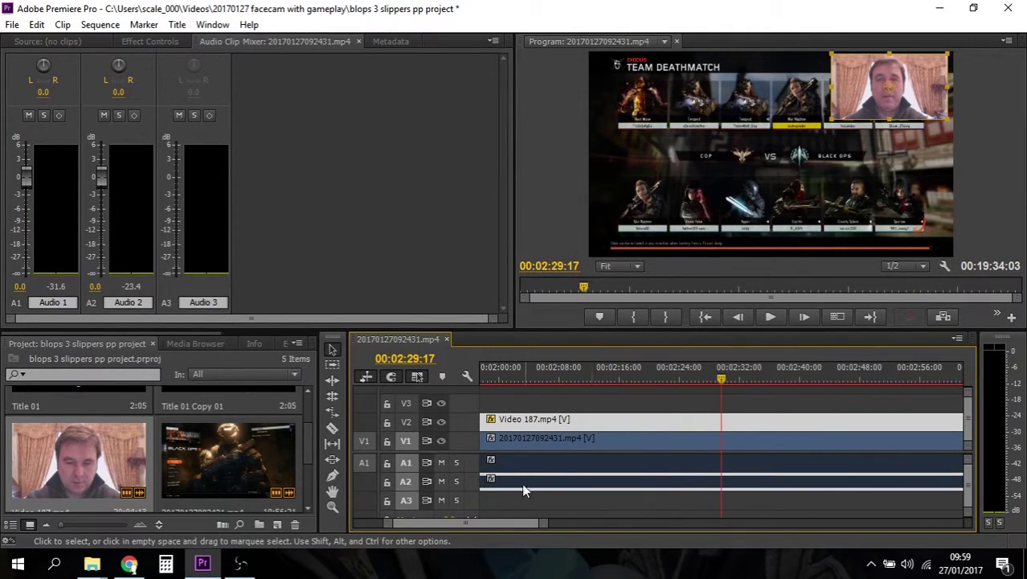
{"action": "left_click_drag", "start_coordinate": [499, 526], "coordinate": [519, 523]}
{"action": "left_click_drag", "start_coordinate": [743, 375], "coordinate": [764, 381]}
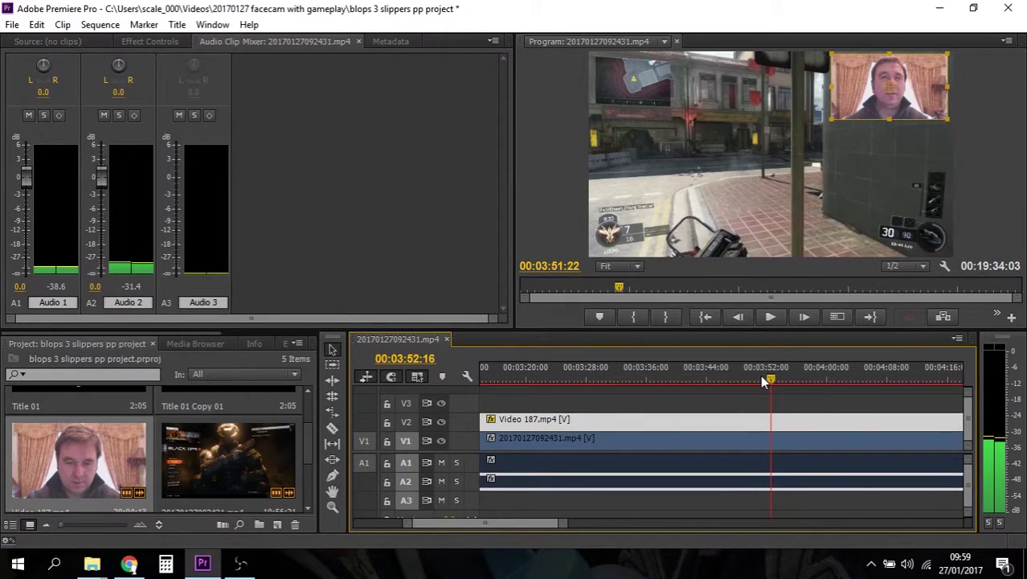
{"action": "left_click", "coordinate": [770, 317]}
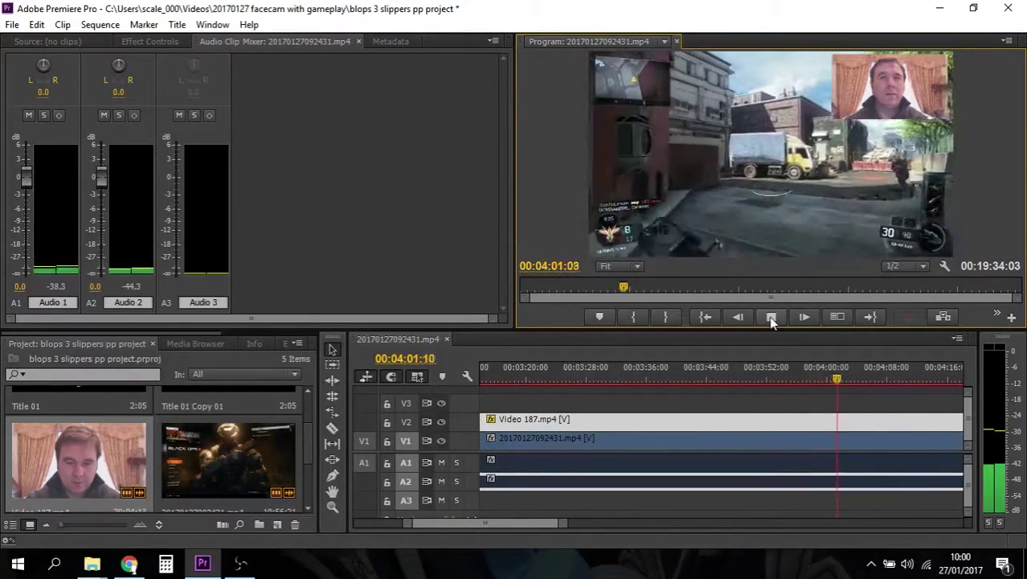
{"action": "left_click", "coordinate": [771, 318]}
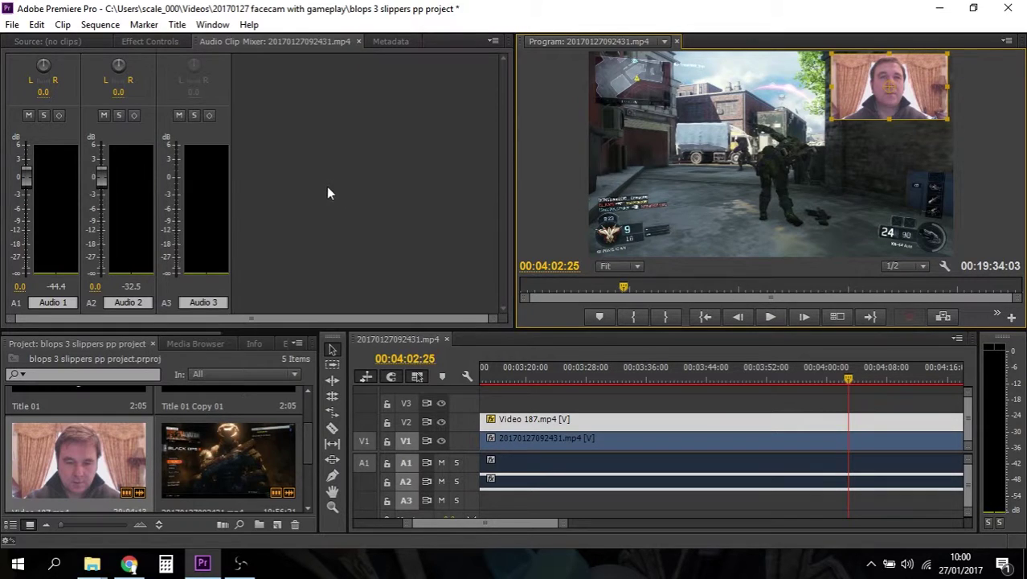
{"action": "key", "text": "ctrl+Up"}
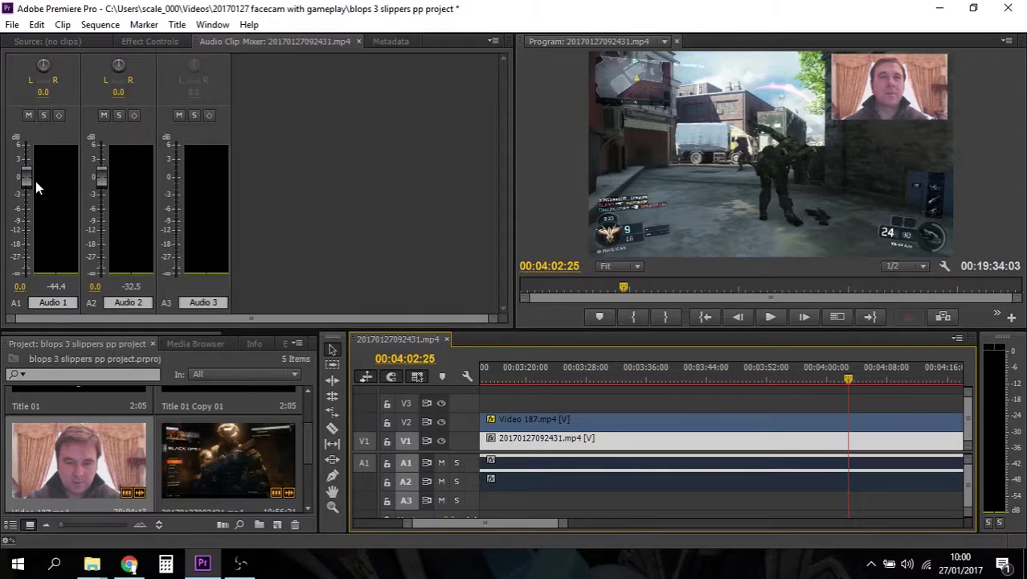
- Lower Audio 1 to -12.4 dB, raise Audio 2 to 3.4 dB, and play to check the balance
{"action": "left_click_drag", "start_coordinate": [32, 176], "coordinate": [32, 231]}
{"action": "left_click", "coordinate": [770, 317]}
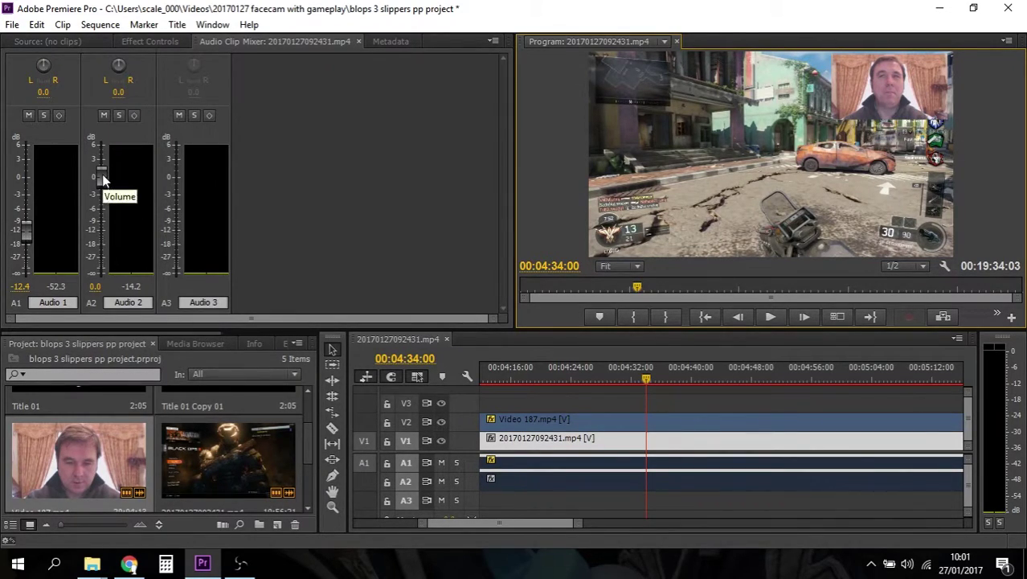
{"action": "left_click_drag", "start_coordinate": [103, 178], "coordinate": [103, 159]}
{"action": "left_click", "coordinate": [770, 320]}
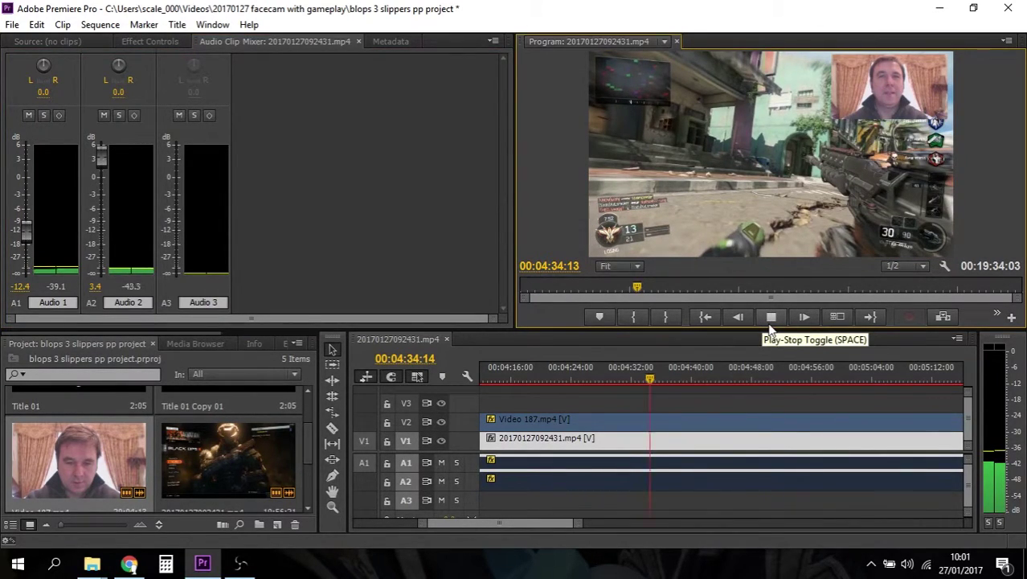
{"action": "left_click", "coordinate": [770, 321]}
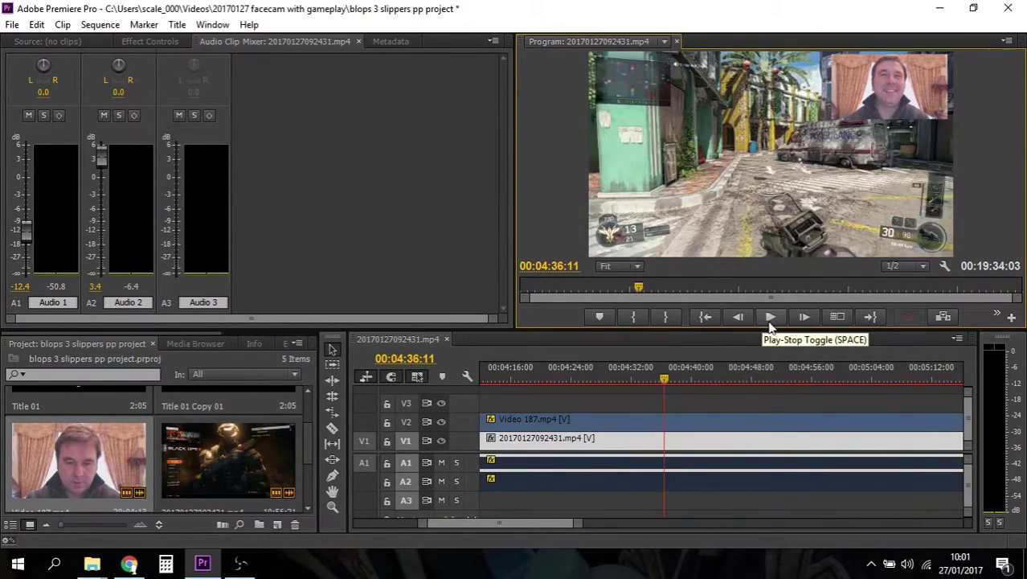
- Select the Video 187.mp4 facecam inset and inspect its Motion properties in Effect Controls
{"action": "left_click", "coordinate": [736, 420]}
{"action": "left_click", "coordinate": [884, 72]}
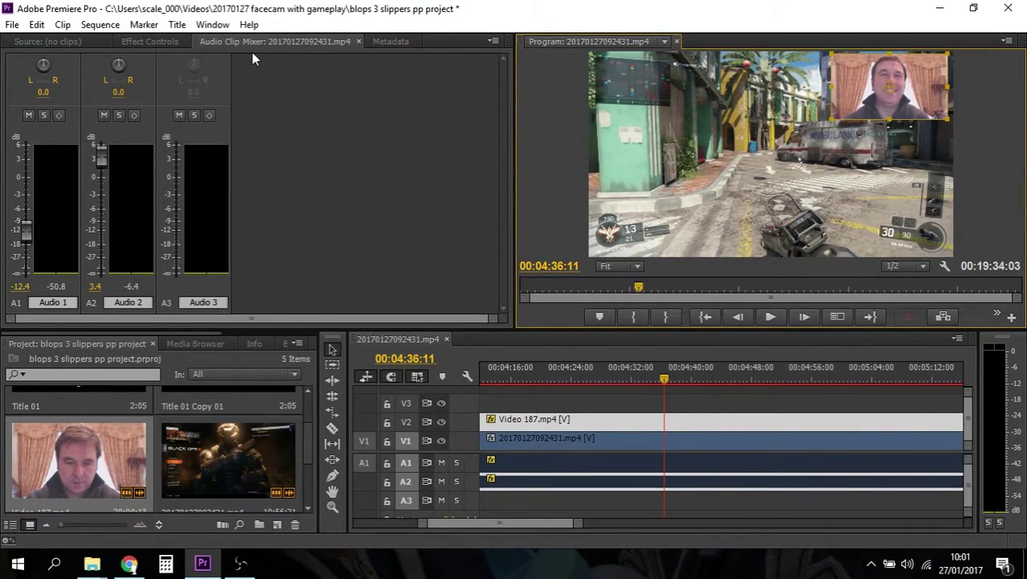
{"action": "left_click", "coordinate": [164, 41]}
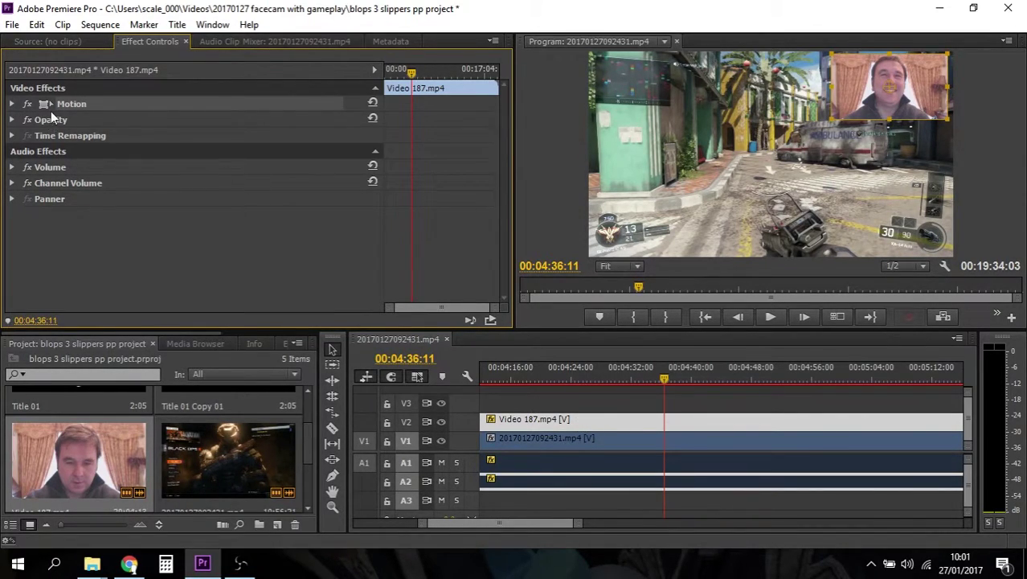
{"action": "left_click", "coordinate": [13, 104]}
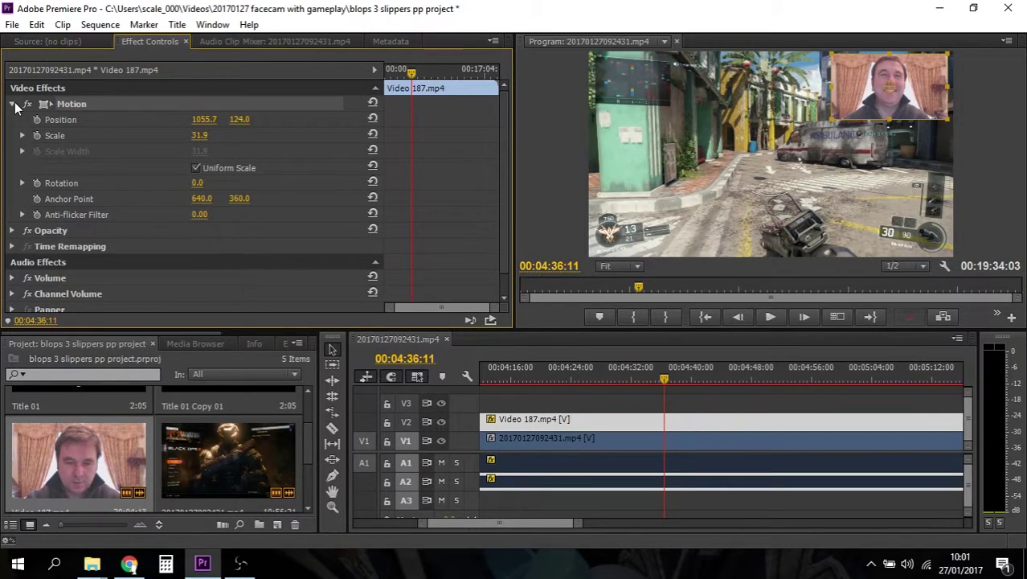
{"action": "left_click", "coordinate": [12, 103]}
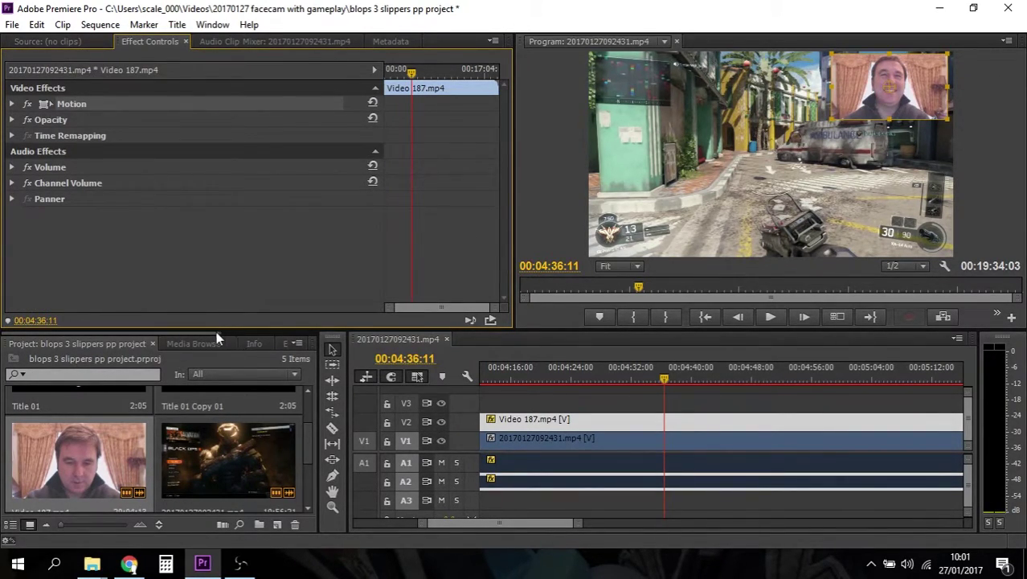
{"action": "scroll", "coordinate": [285, 340], "scroll_direction": "down", "scroll_amount": 2}
{"action": "scroll", "coordinate": [265, 342], "scroll_direction": "down", "scroll_amount": 2}
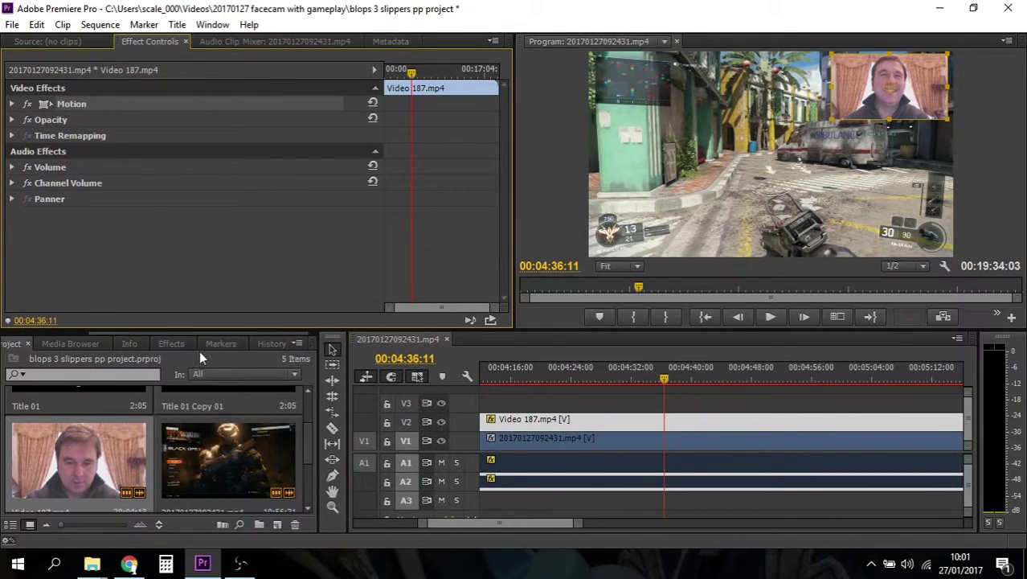
- Search the Effects panel for 'crop' and apply Crop to the facecam clip on V2
{"action": "left_click", "coordinate": [171, 343]}
{"action": "left_click", "coordinate": [65, 361]}
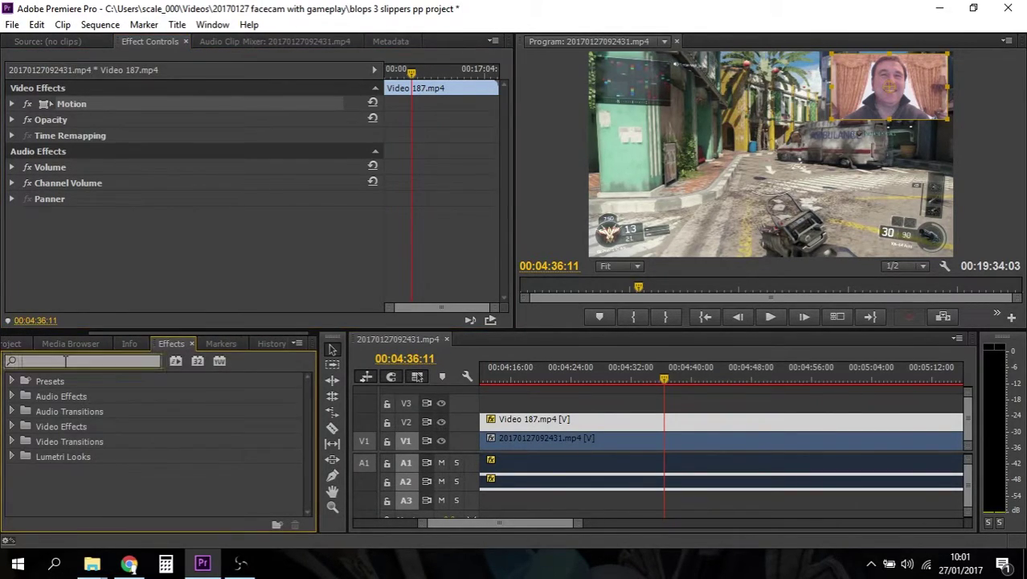
{"action": "type", "text": "crop"}
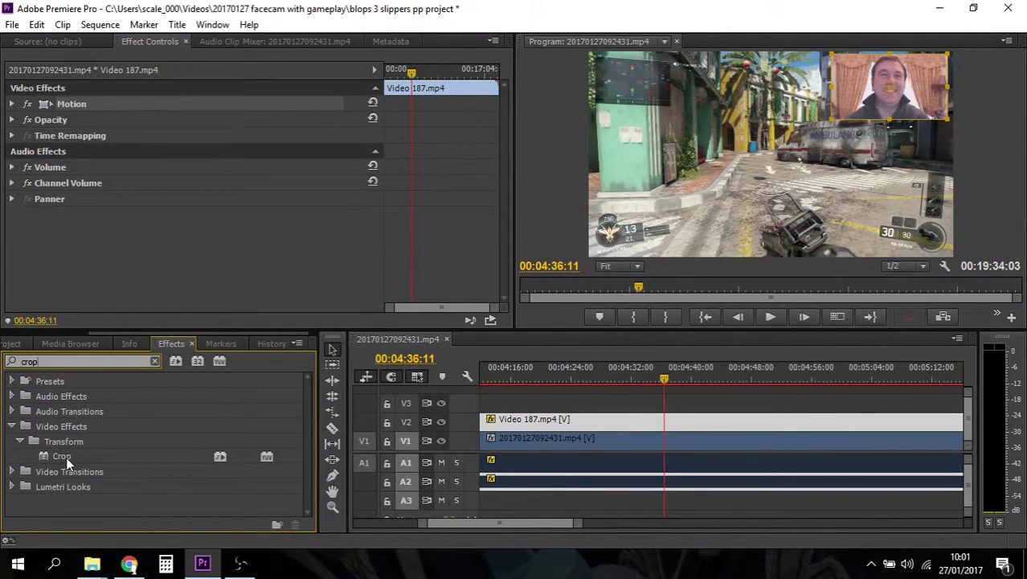
{"action": "mouse_move", "coordinate": [66, 457]}
{"action": "left_mouse_down"}
{"action": "mouse_move", "coordinate": [368, 351]}
{"action": "mouse_move", "coordinate": [555, 412]}
{"action": "mouse_move", "coordinate": [563, 425]}
{"action": "left_mouse_up"}
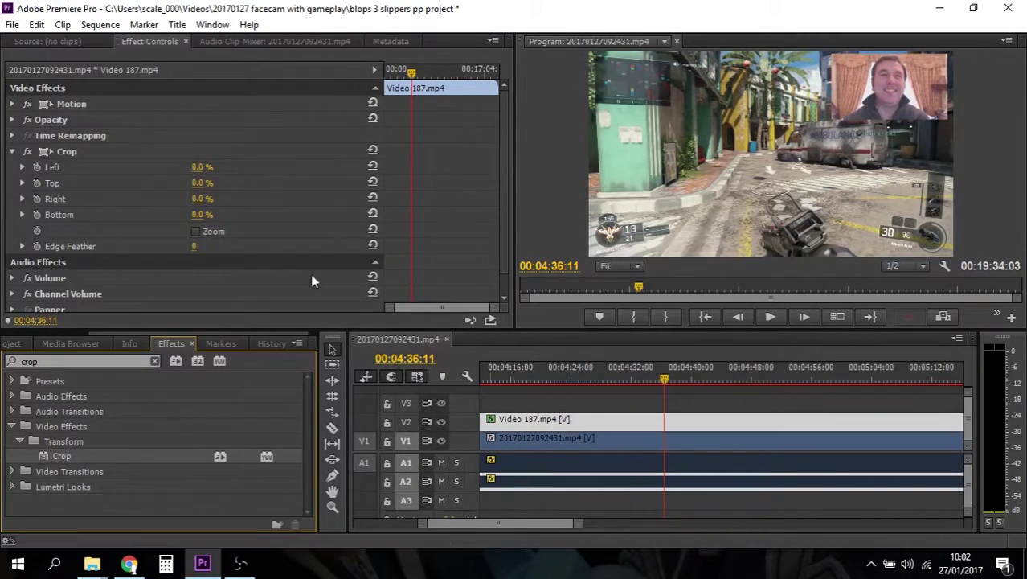
- Set the Crop effect's Left and Right values to 10%
{"action": "left_click", "coordinate": [11, 151]}
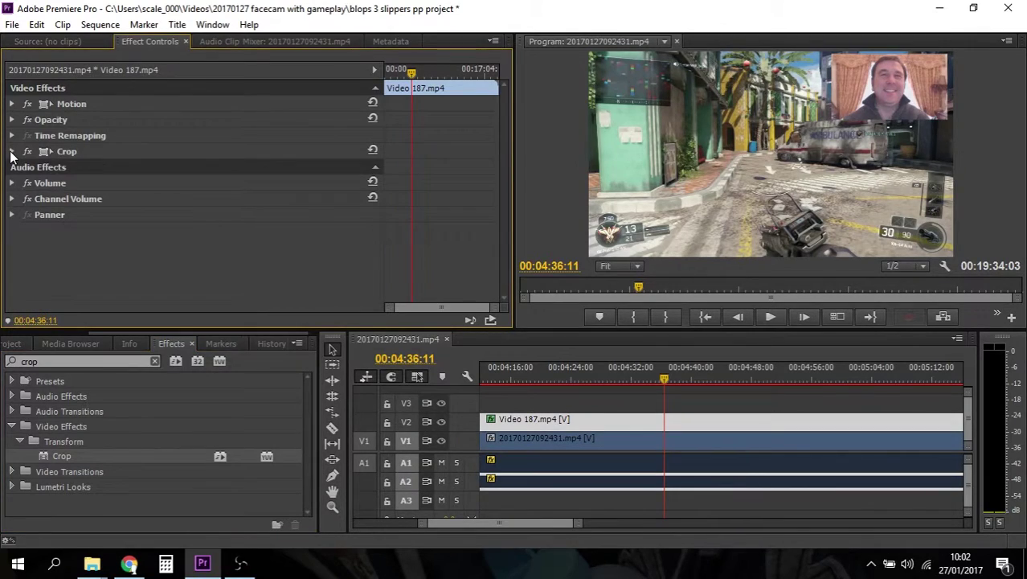
{"action": "left_click", "coordinate": [11, 151]}
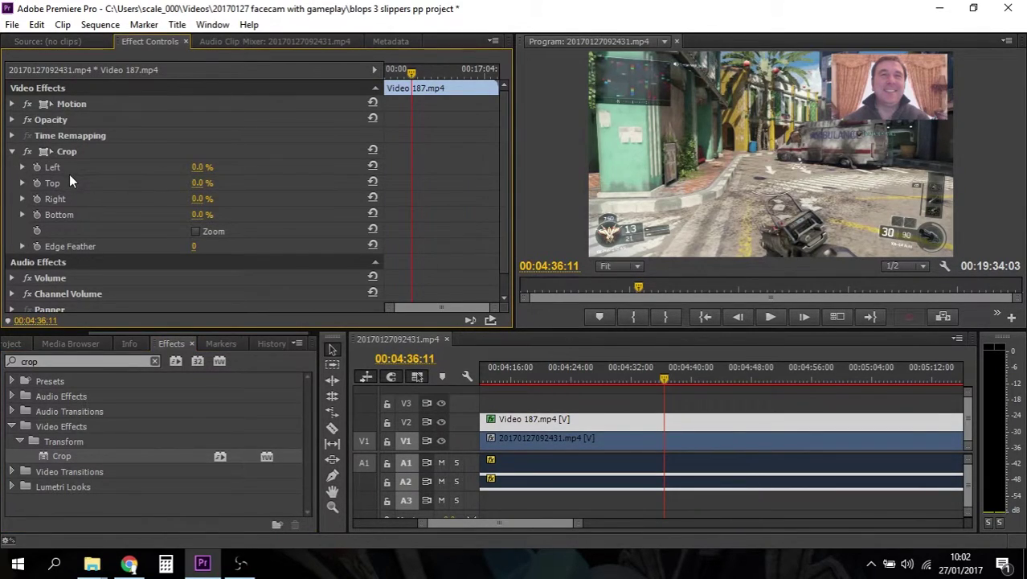
{"action": "left_click", "coordinate": [202, 167]}
{"action": "left_click_drag", "start_coordinate": [201, 168], "coordinate": [211, 201]}
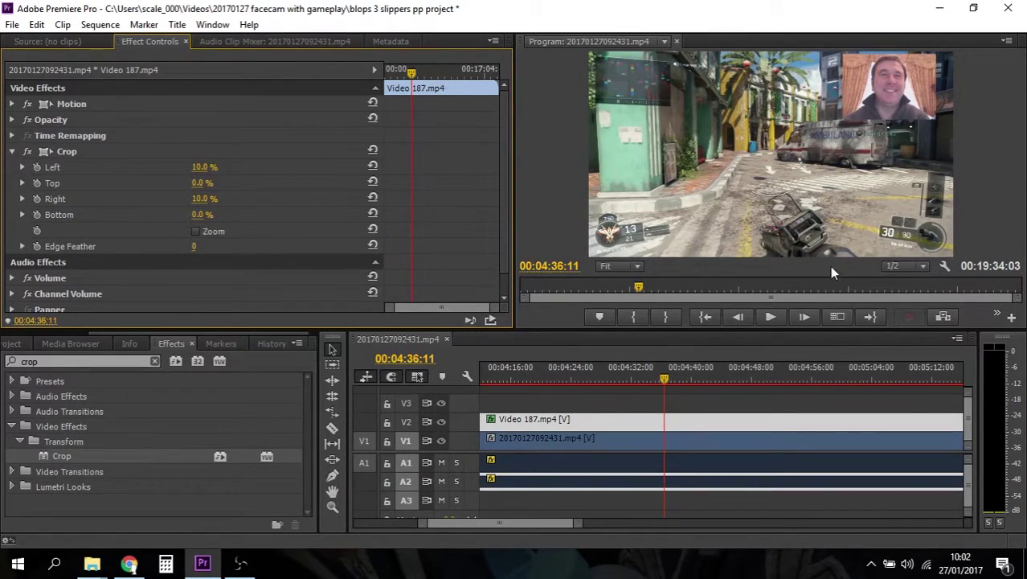
{"action": "left_click", "coordinate": [771, 316]}
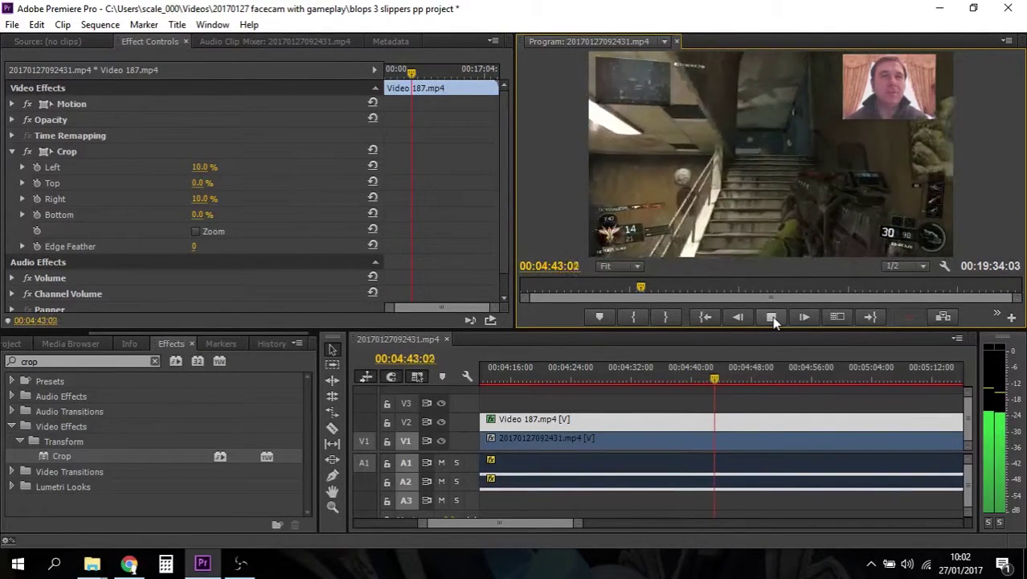
{"action": "left_click", "coordinate": [771, 315]}
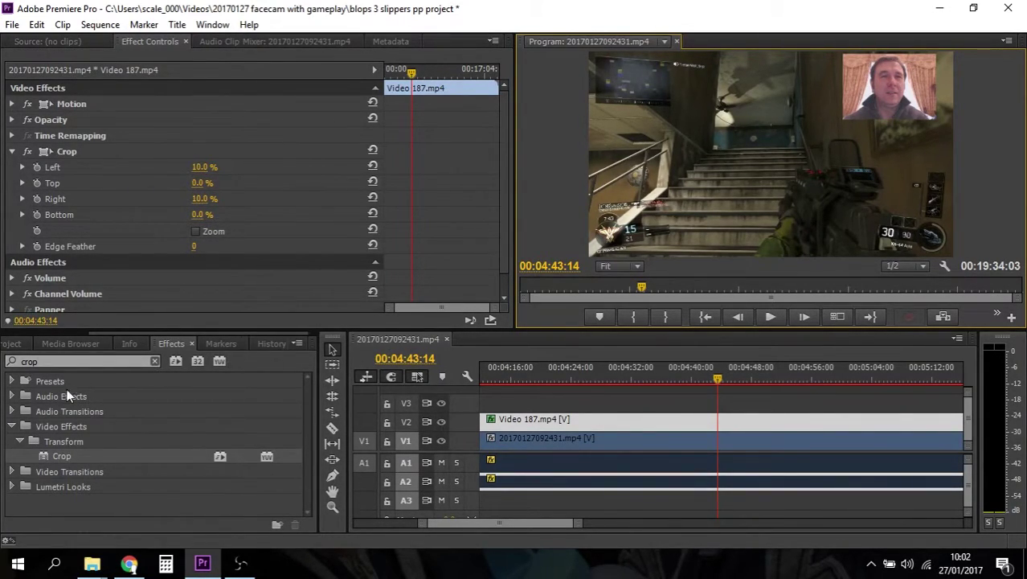
{"action": "left_click", "coordinate": [154, 362]}
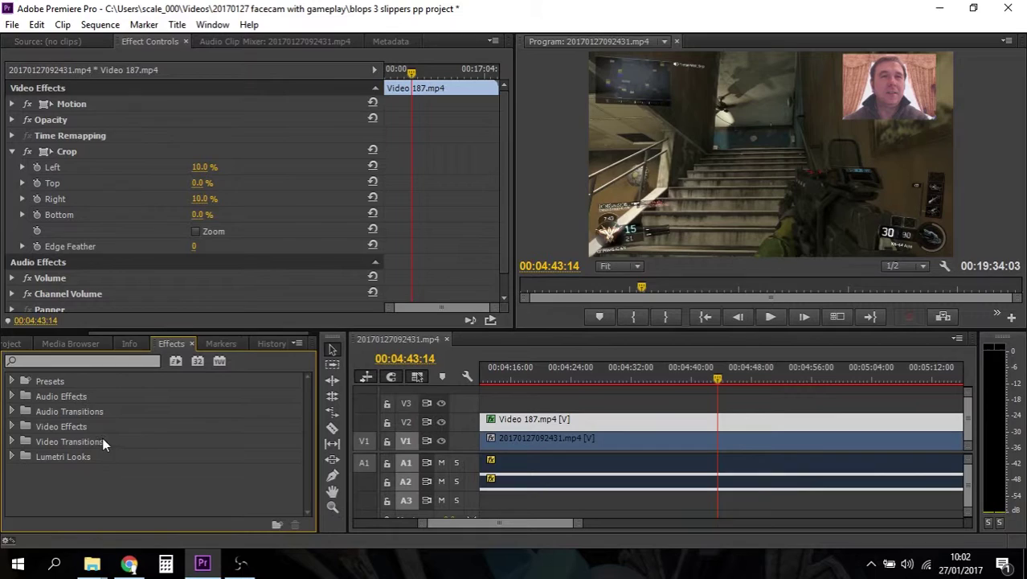
- Apply Fast Color Corrector from Video Effects > Color Correction to the V2 facecam clip
{"action": "left_click", "coordinate": [12, 426]}
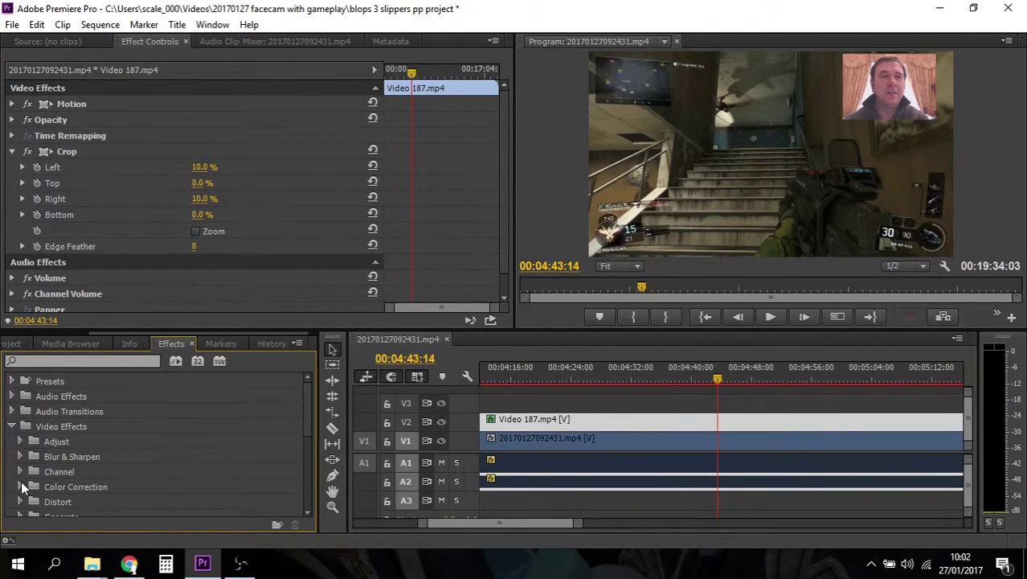
{"action": "left_click", "coordinate": [20, 487]}
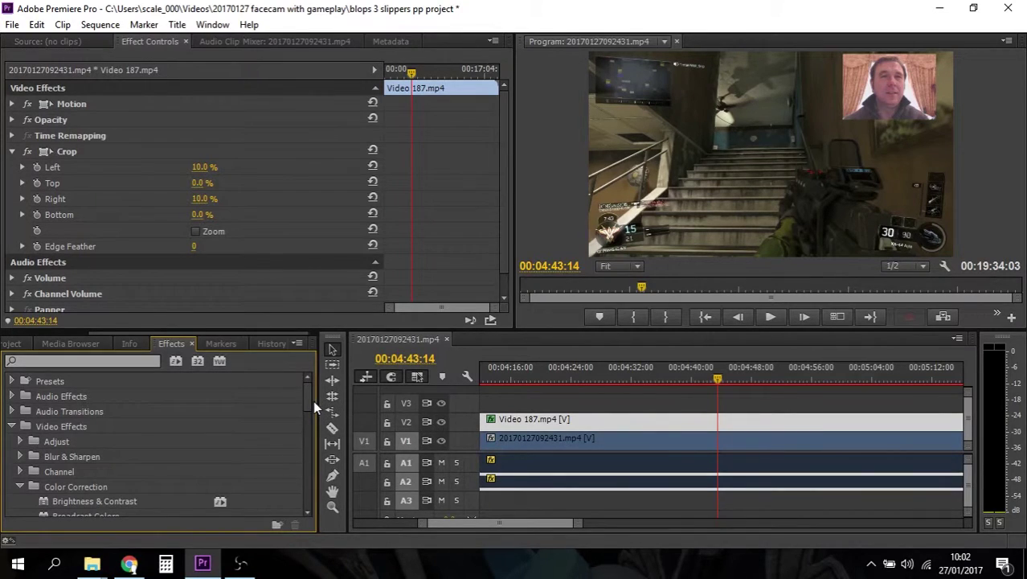
{"action": "scroll", "coordinate": [307, 418], "scroll_direction": "down", "scroll_amount": 3}
{"action": "scroll", "coordinate": [309, 424], "scroll_direction": "down", "scroll_amount": 1}
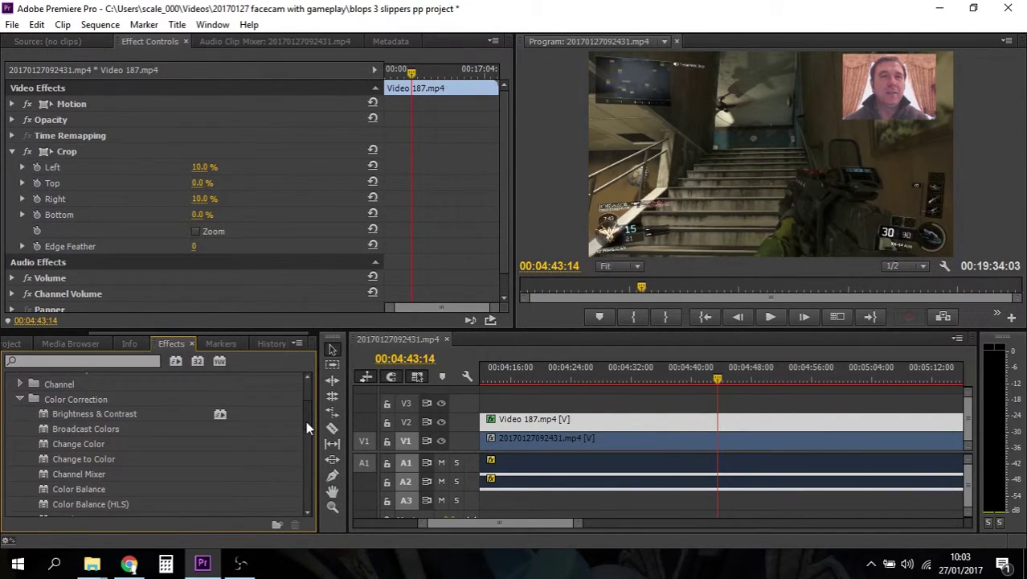
{"action": "mouse_move", "coordinate": [305, 421]}
{"action": "left_mouse_down"}
{"action": "mouse_move", "coordinate": [312, 464]}
{"action": "mouse_move", "coordinate": [307, 426]}
{"action": "mouse_move", "coordinate": [308, 439]}
{"action": "left_mouse_up"}
{"action": "scroll", "coordinate": [310, 424], "scroll_direction": "down", "scroll_amount": 1}
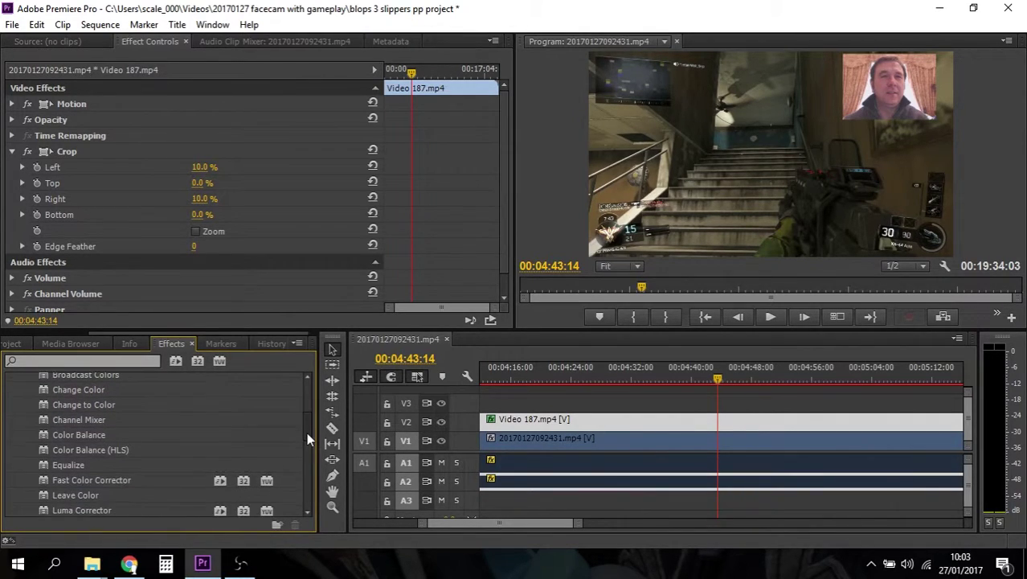
{"action": "left_click_drag", "start_coordinate": [45, 474], "coordinate": [566, 420]}
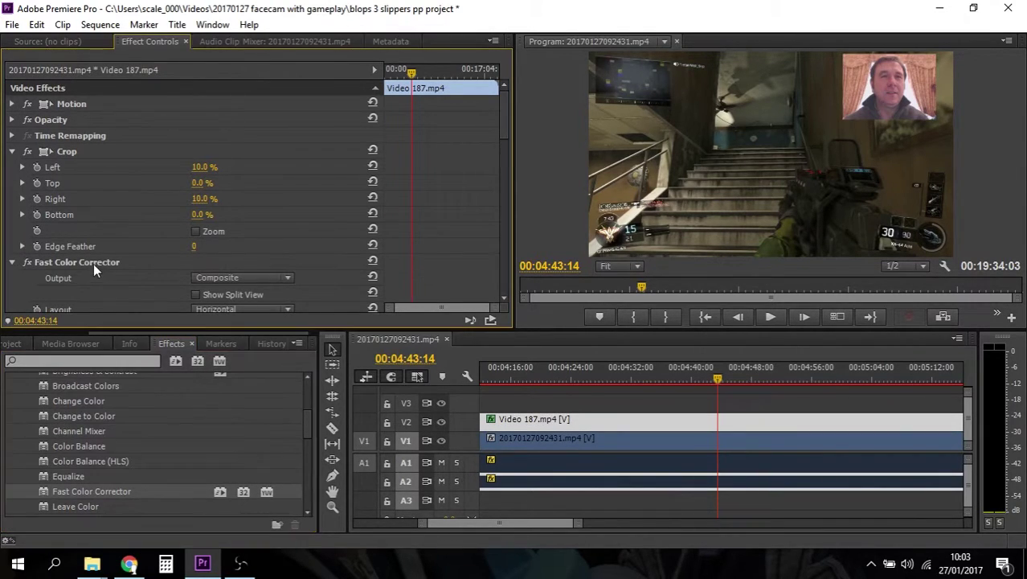
{"action": "left_click_drag", "start_coordinate": [503, 127], "coordinate": [448, 177]}
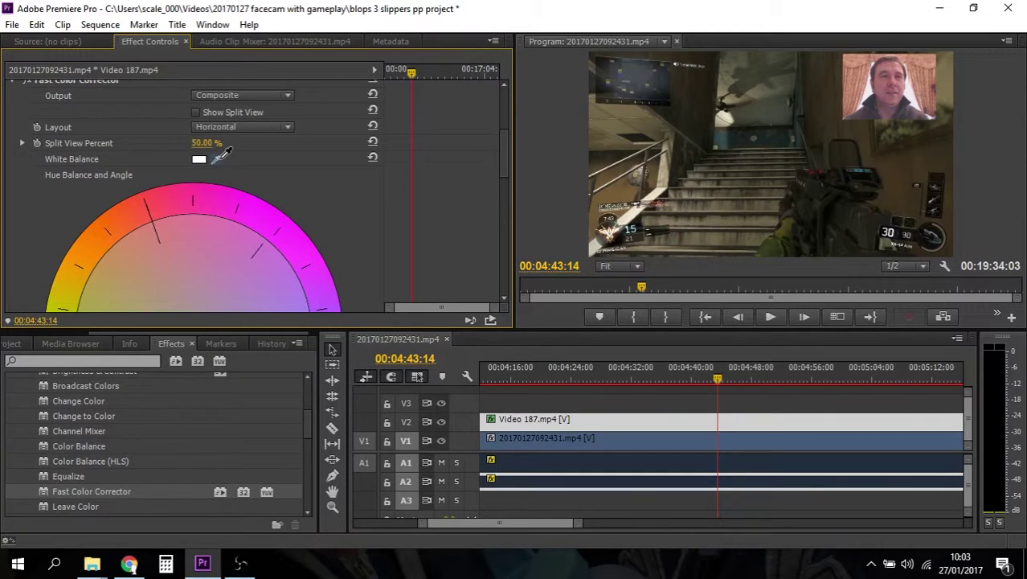
- Save the project and set the Fast Color Corrector white balance by sampling the facecam
{"action": "key", "text": "ctrl+s"}
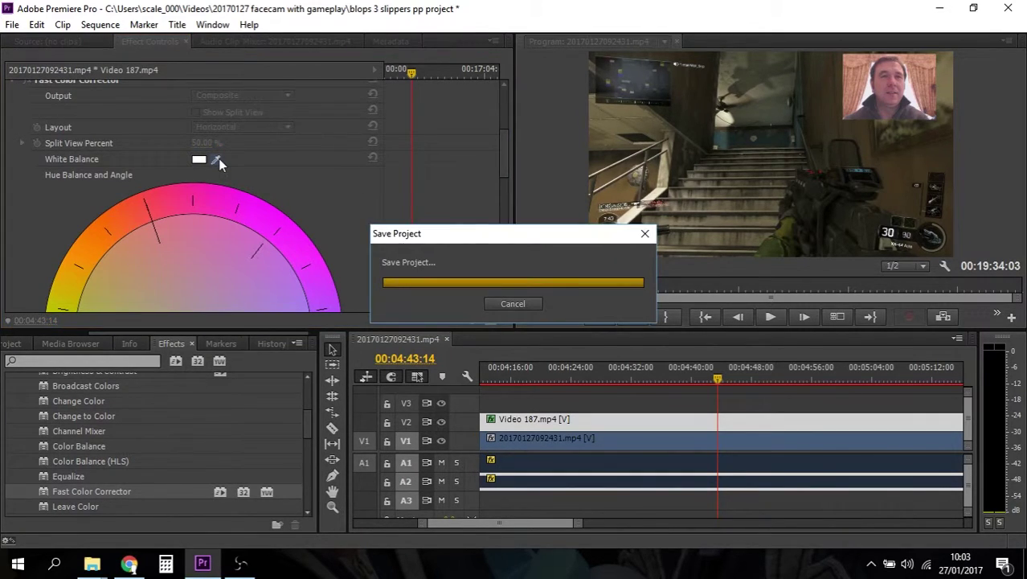
{"action": "left_click", "coordinate": [215, 159]}
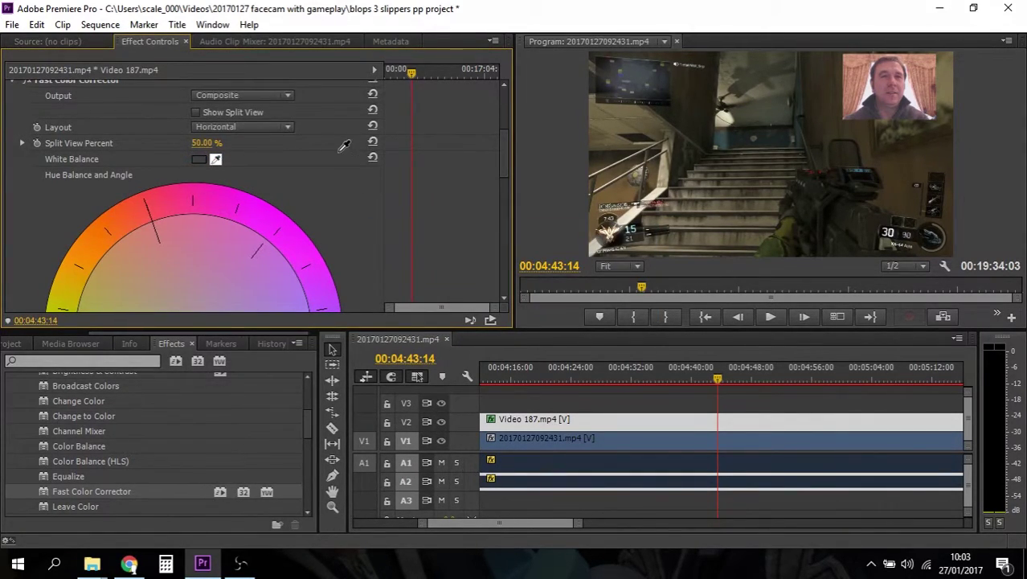
{"action": "left_click", "coordinate": [912, 81]}
{"action": "left_click_drag", "start_coordinate": [505, 154], "coordinate": [505, 179]}
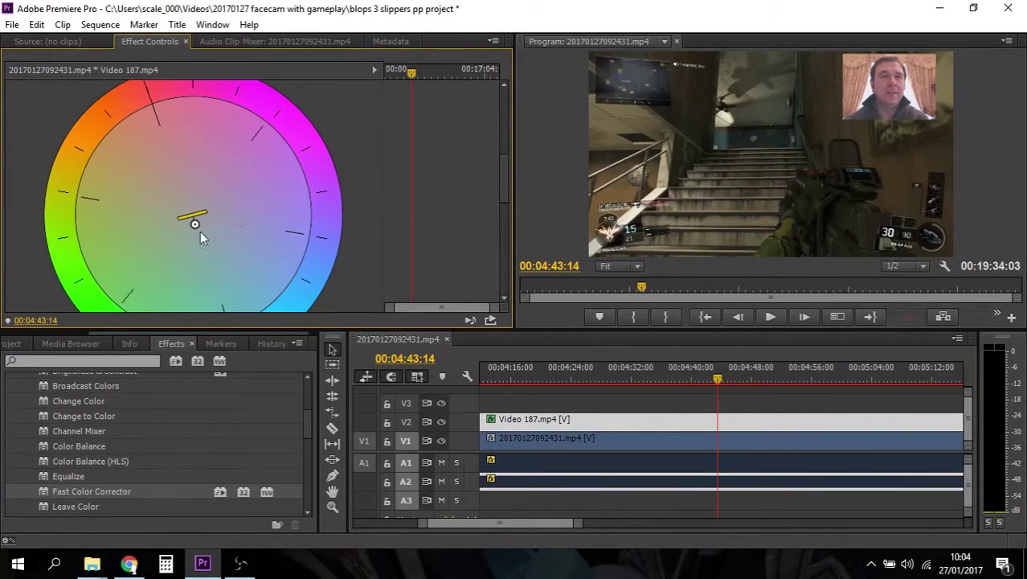
- Rotate the Hue Balance angle slightly off default on the colour wheel
{"action": "left_click_drag", "start_coordinate": [195, 230], "coordinate": [200, 228]}
{"action": "left_click_drag", "start_coordinate": [501, 193], "coordinate": [491, 132]}
{"action": "left_click_drag", "start_coordinate": [534, 520], "coordinate": [447, 526]}
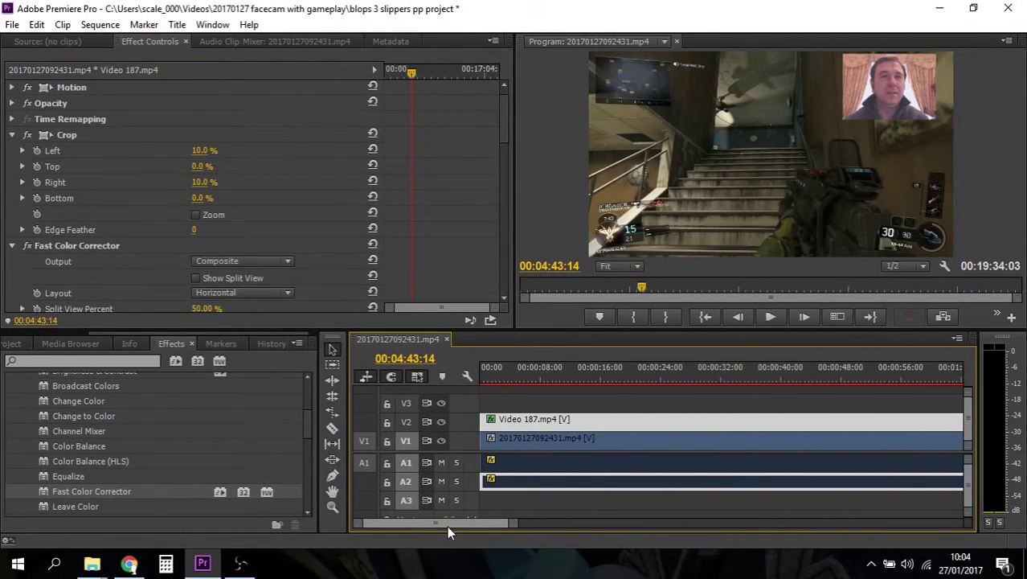
- Place Title 01 on track V3 at the sequence start and lengthen it to about 00:00:03:08
{"action": "left_click", "coordinate": [55, 40]}
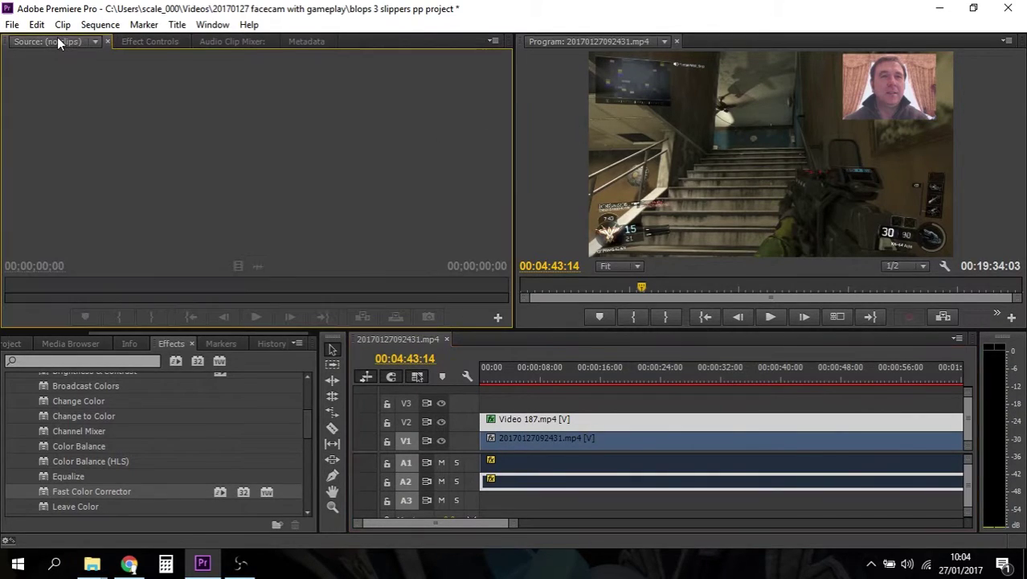
{"action": "left_click", "coordinate": [22, 341]}
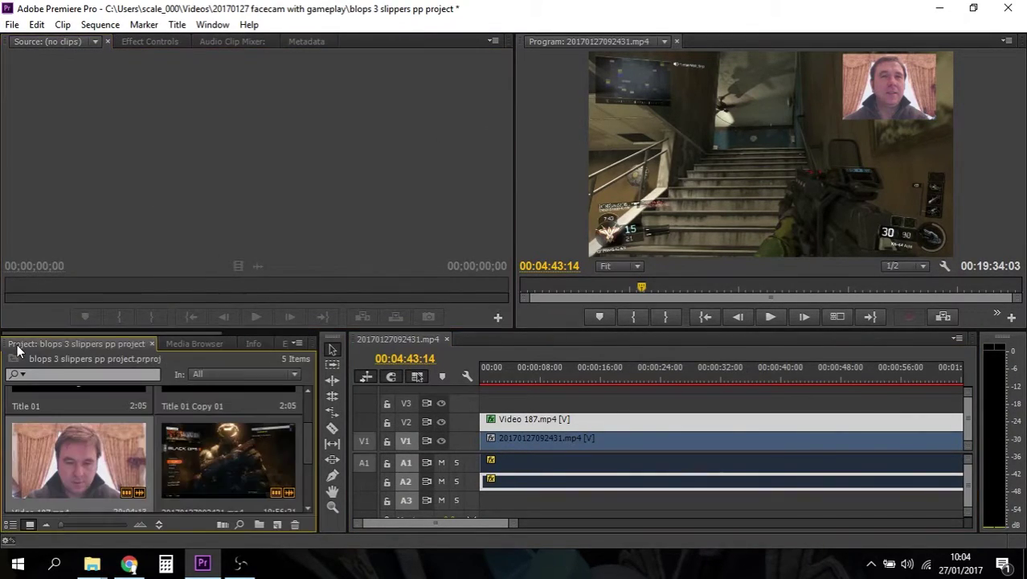
{"action": "left_click_drag", "start_coordinate": [308, 446], "coordinate": [299, 411]}
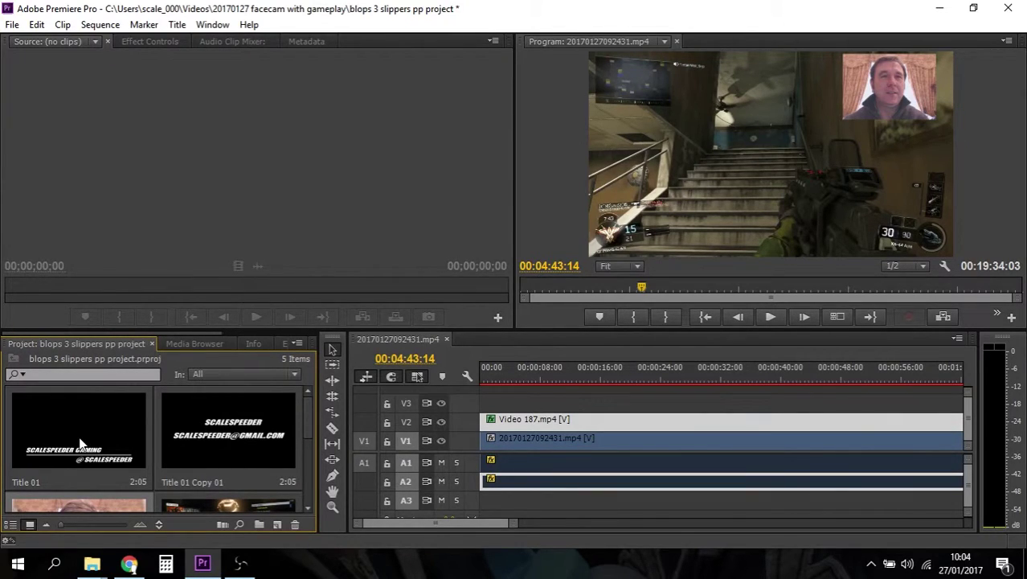
{"action": "left_click_drag", "start_coordinate": [80, 445], "coordinate": [518, 371]}
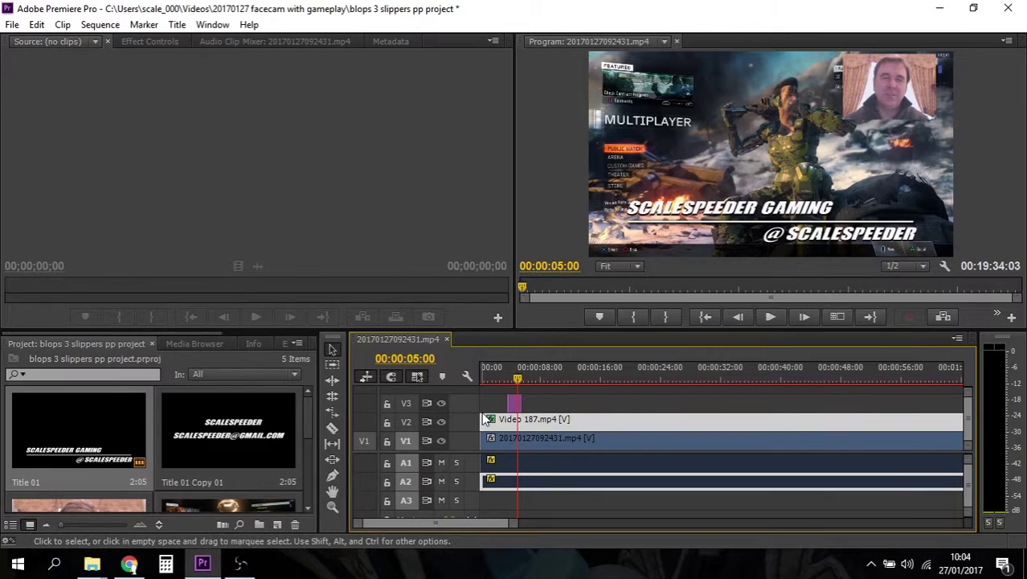
{"action": "left_click_drag", "start_coordinate": [520, 406], "coordinate": [529, 404]}
{"action": "scroll", "coordinate": [217, 334], "scroll_direction": "down", "scroll_amount": 2}
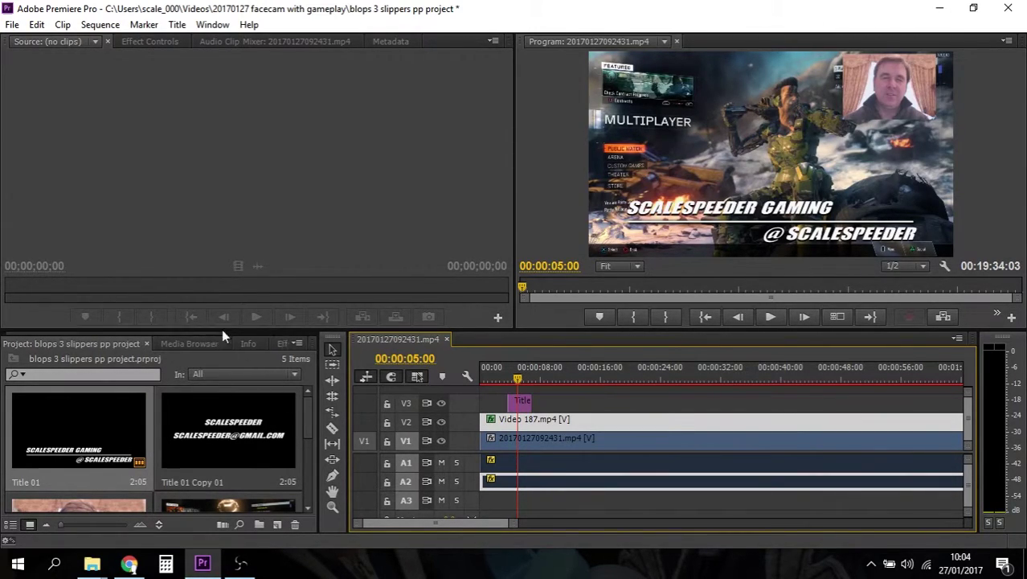
- Add Additive Dissolve to the Title 01 clip on V3 and preview its fade-in from 00:00:02:09
{"action": "left_click", "coordinate": [159, 343]}
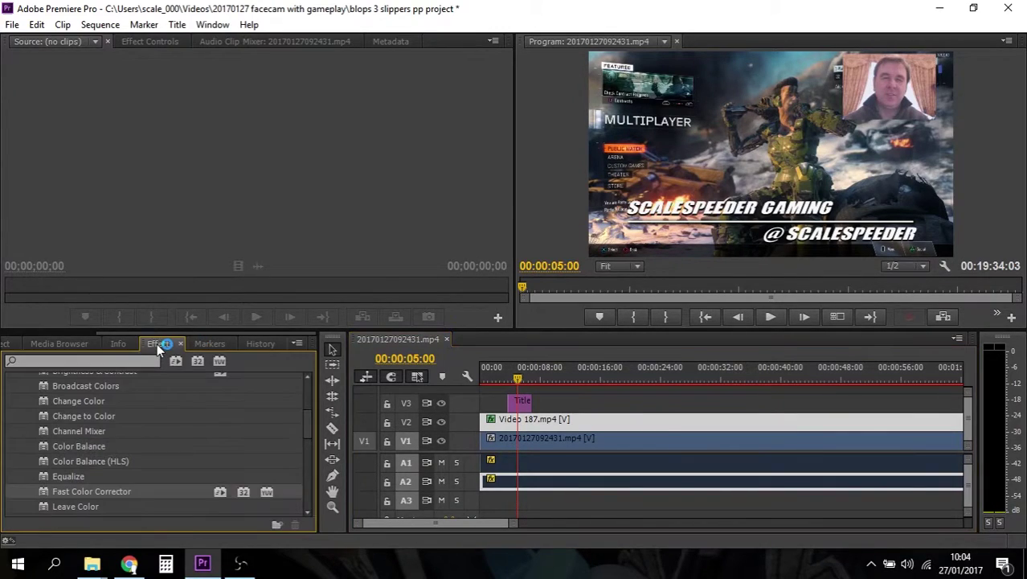
{"action": "left_click_drag", "start_coordinate": [305, 412], "coordinate": [299, 384]}
{"action": "left_click", "coordinate": [21, 485]}
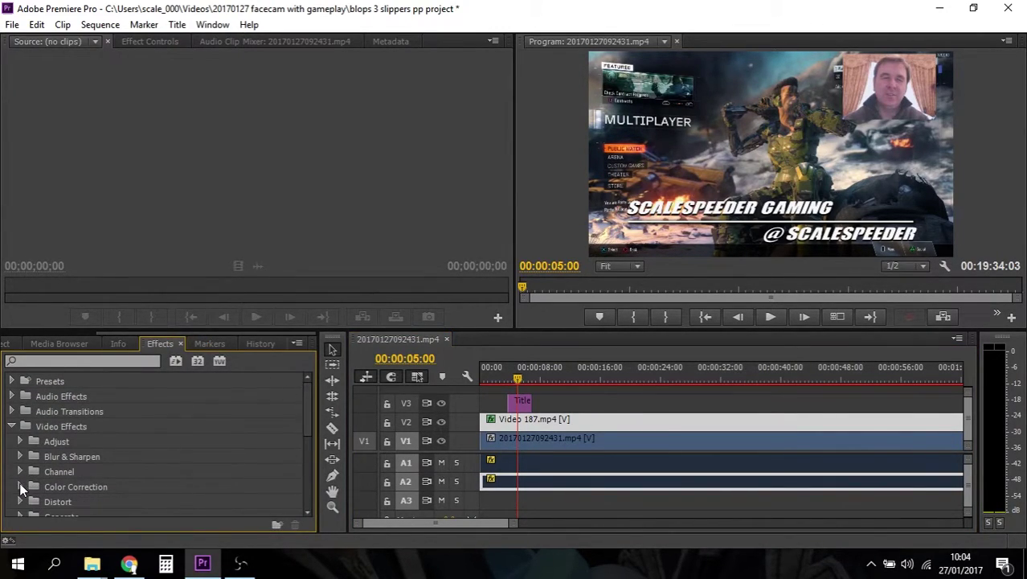
{"action": "left_click", "coordinate": [11, 427]}
{"action": "left_click", "coordinate": [12, 441]}
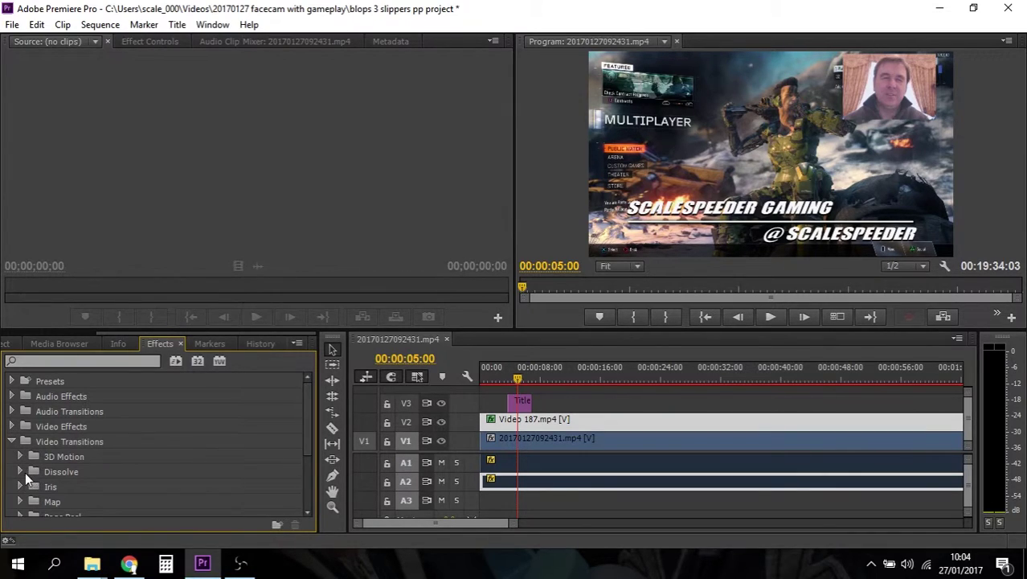
{"action": "left_click", "coordinate": [22, 472]}
{"action": "left_click_drag", "start_coordinate": [39, 482], "coordinate": [509, 402]}
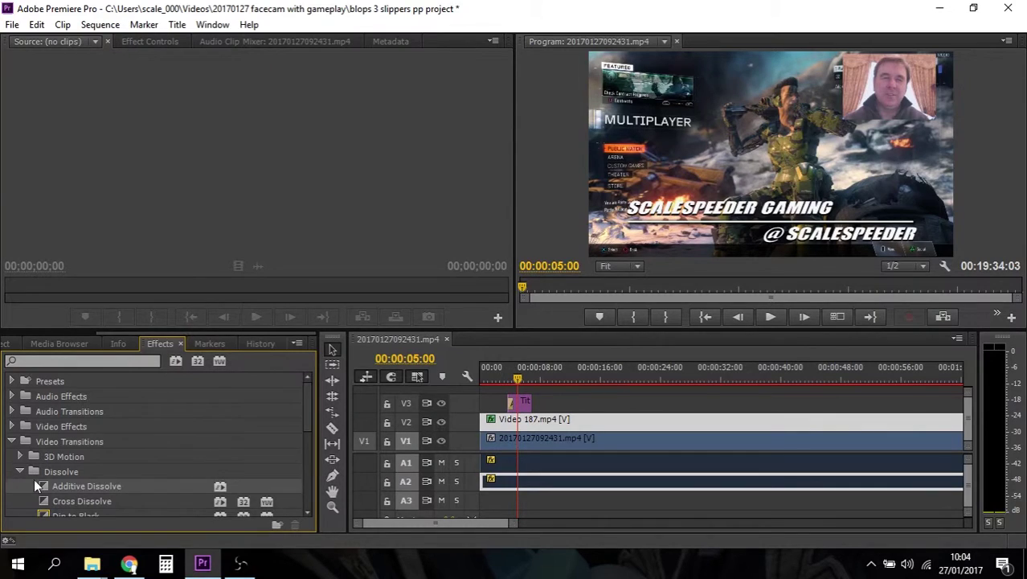
{"action": "left_click_drag", "start_coordinate": [44, 482], "coordinate": [530, 405]}
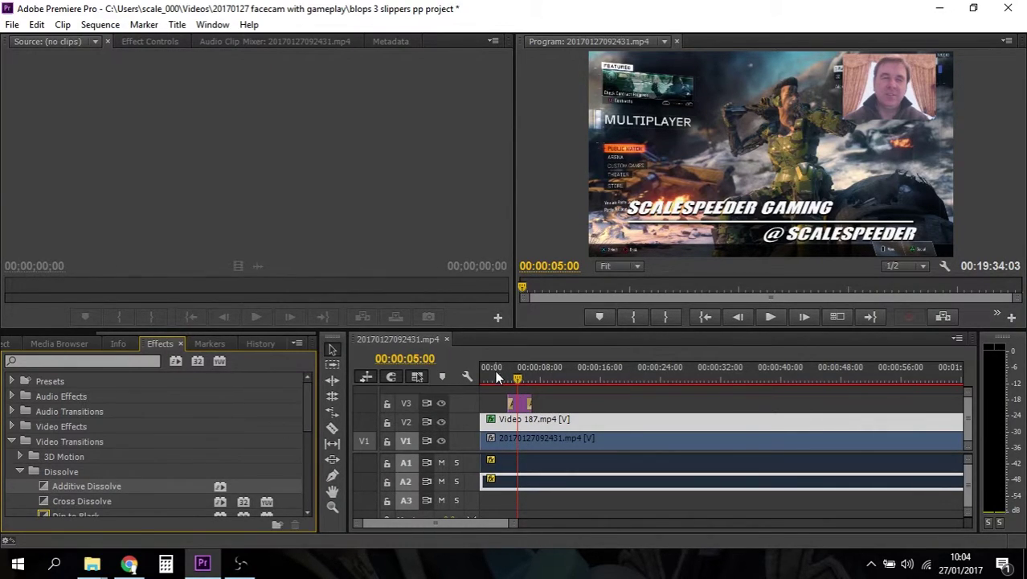
{"action": "left_click", "coordinate": [496, 376]}
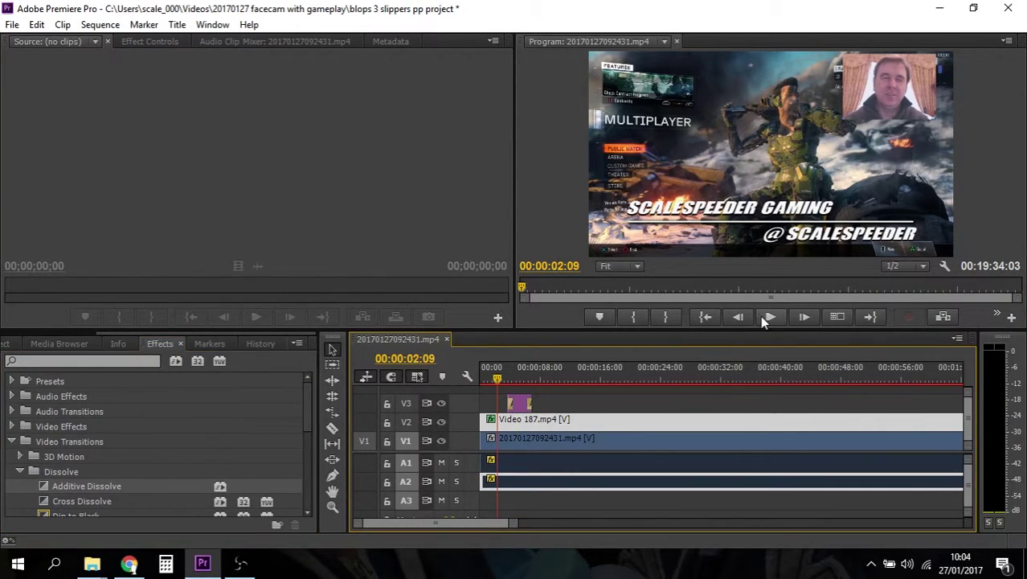
{"action": "left_click", "coordinate": [767, 317]}
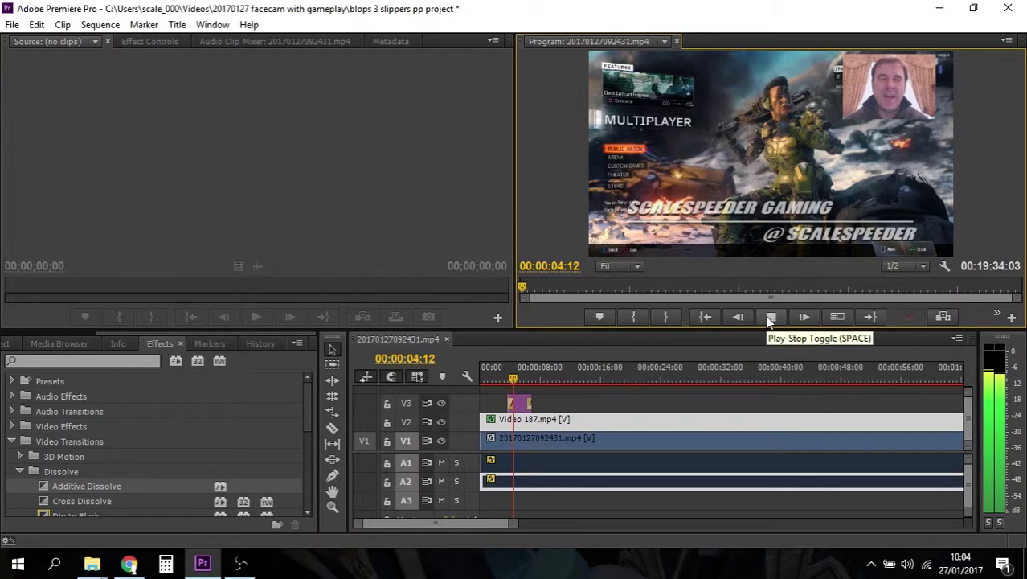
- Stop playback, scrub to about 00:04:49 and zoom the timeline out
{"action": "left_click", "coordinate": [769, 319]}
{"action": "left_click_drag", "start_coordinate": [491, 522], "coordinate": [558, 531]}
{"action": "left_click_drag", "start_coordinate": [743, 374], "coordinate": [794, 391]}
{"action": "left_click_drag", "start_coordinate": [529, 526], "coordinate": [544, 524]}
{"action": "left_click", "coordinate": [331, 508]}
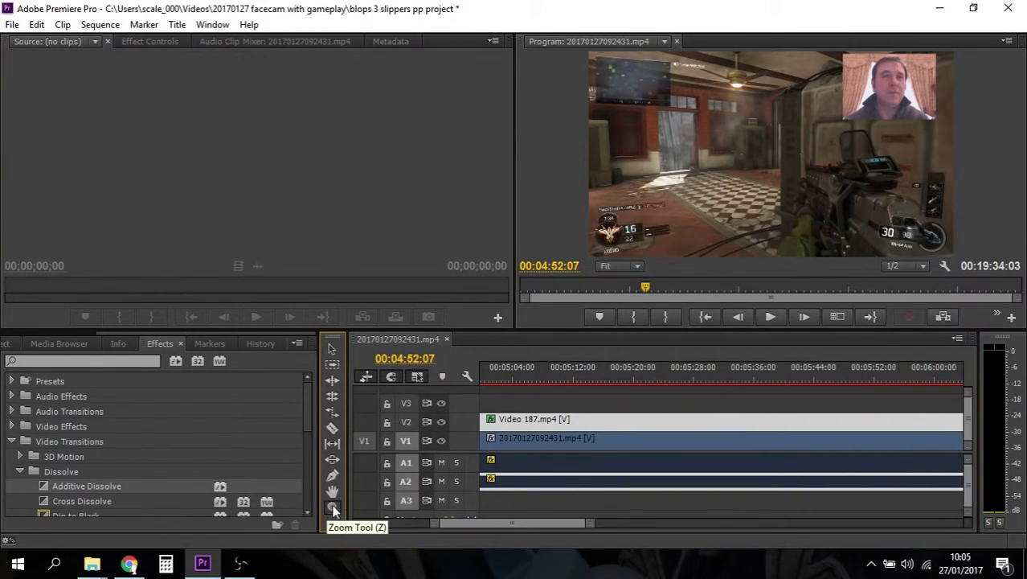
{"action": "left_click", "coordinate": [578, 495], "text": "alt"}
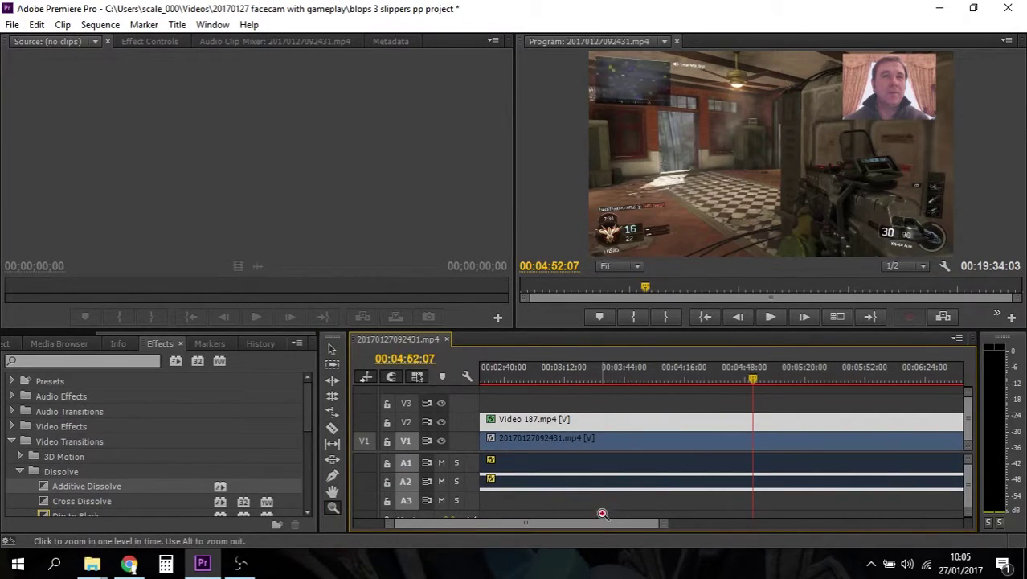
{"action": "left_click_drag", "start_coordinate": [602, 521], "coordinate": [632, 529]}
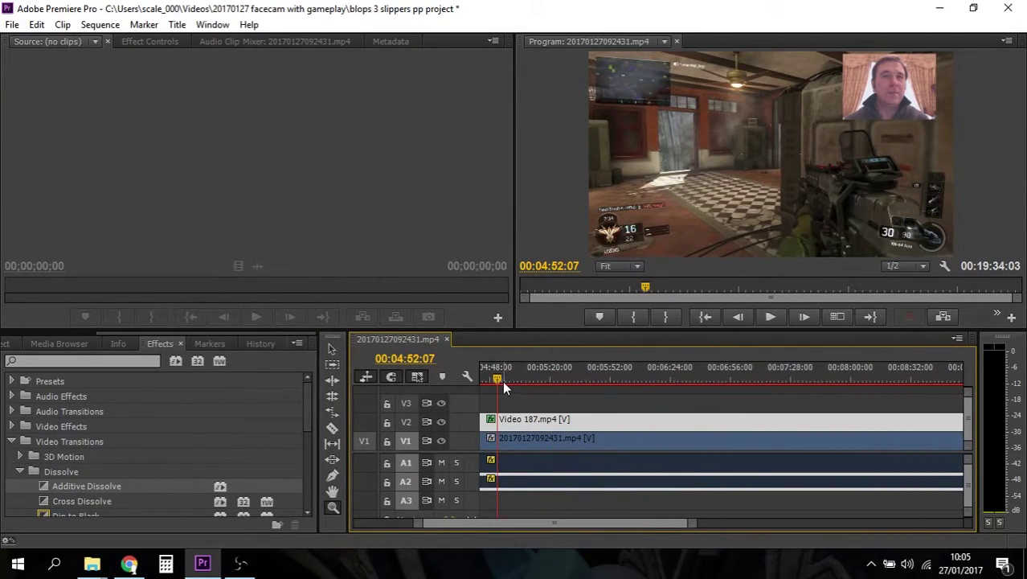
- Scrub the playhead to where the Team Deathmatch lobby begins, 00:11:48:07
{"action": "left_click_drag", "start_coordinate": [497, 376], "coordinate": [831, 394]}
{"action": "left_click_drag", "start_coordinate": [693, 522], "coordinate": [804, 528]}
{"action": "left_click_drag", "start_coordinate": [709, 382], "coordinate": [561, 372]}
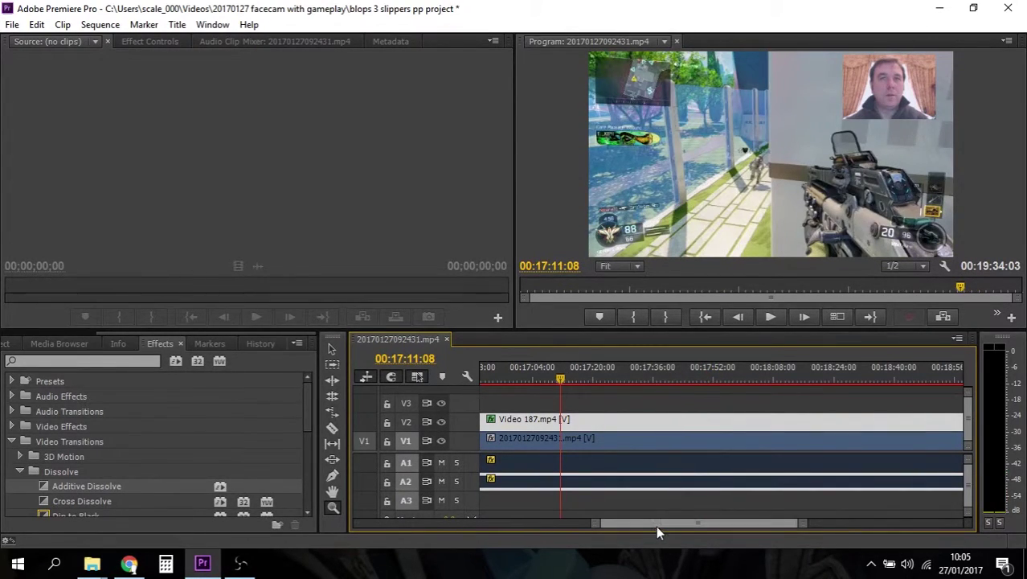
{"action": "scroll", "coordinate": [656, 525], "scroll_direction": "up", "scroll_amount": 3}
{"action": "left_click_drag", "start_coordinate": [653, 388], "coordinate": [554, 378]}
{"action": "scroll", "coordinate": [618, 524], "scroll_direction": "up", "scroll_amount": 3}
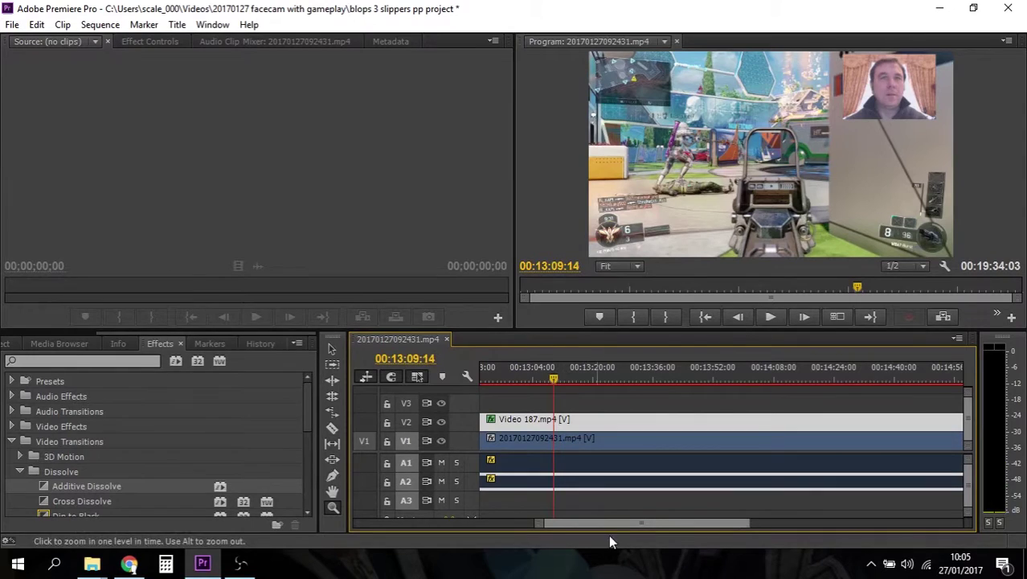
{"action": "scroll", "coordinate": [593, 524], "scroll_direction": "up", "scroll_amount": 3}
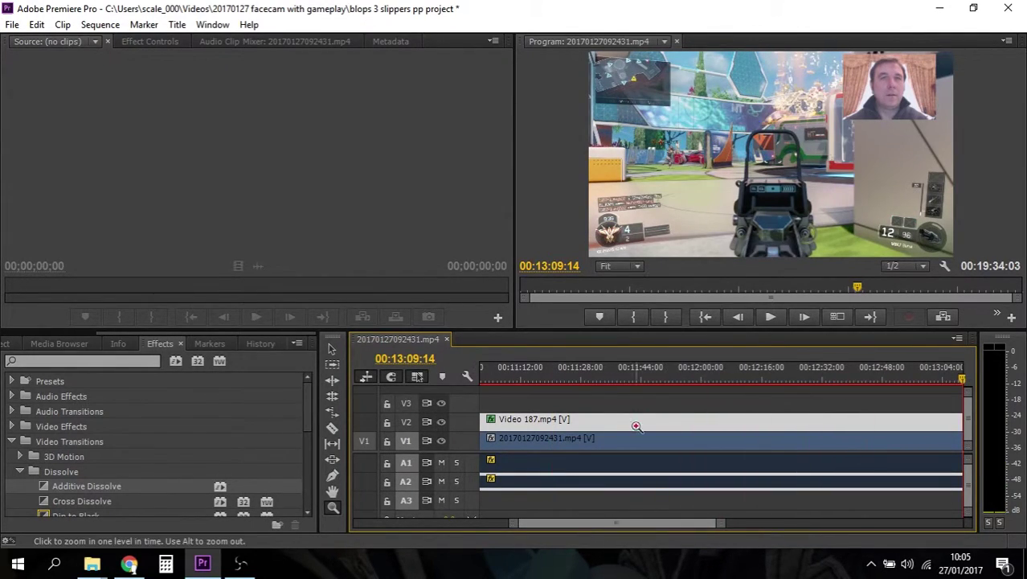
{"action": "left_click", "coordinate": [639, 381]}
{"action": "mouse_move", "coordinate": [639, 382]}
{"action": "left_mouse_down"}
{"action": "mouse_move", "coordinate": [595, 380]}
{"action": "mouse_move", "coordinate": [697, 393]}
{"action": "mouse_move", "coordinate": [631, 393]}
{"action": "mouse_move", "coordinate": [656, 392]}
{"action": "left_mouse_up"}
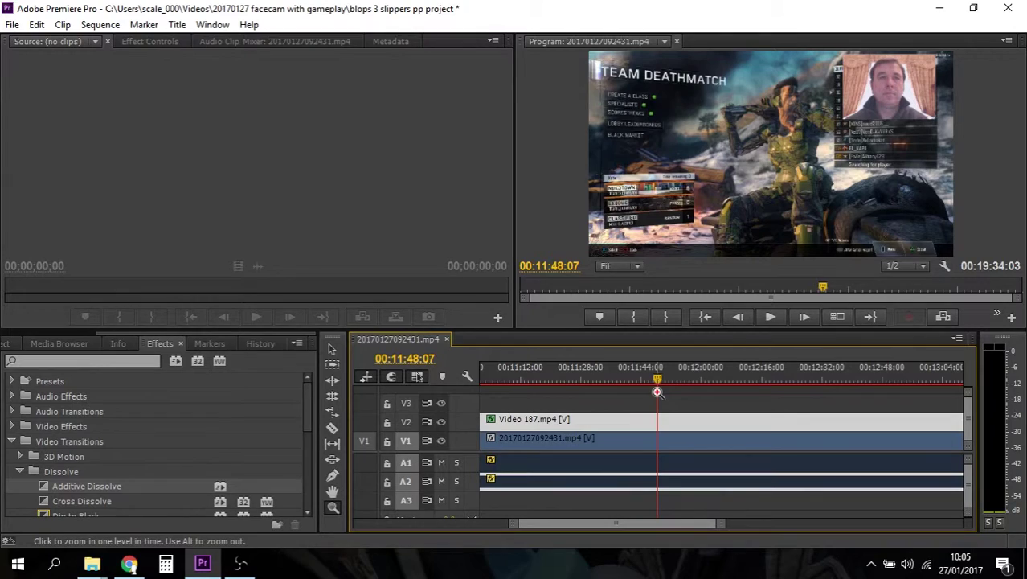
- Razor both the facecam and gameplay clips at 00:11:48 and 00:12:48
{"action": "key", "text": "c"}
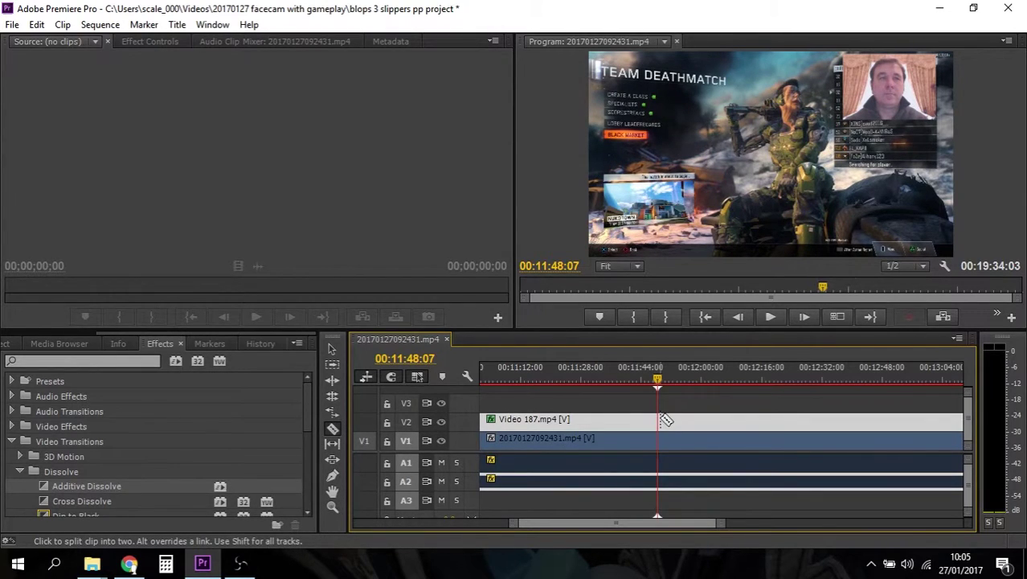
{"action": "left_click", "coordinate": [658, 421]}
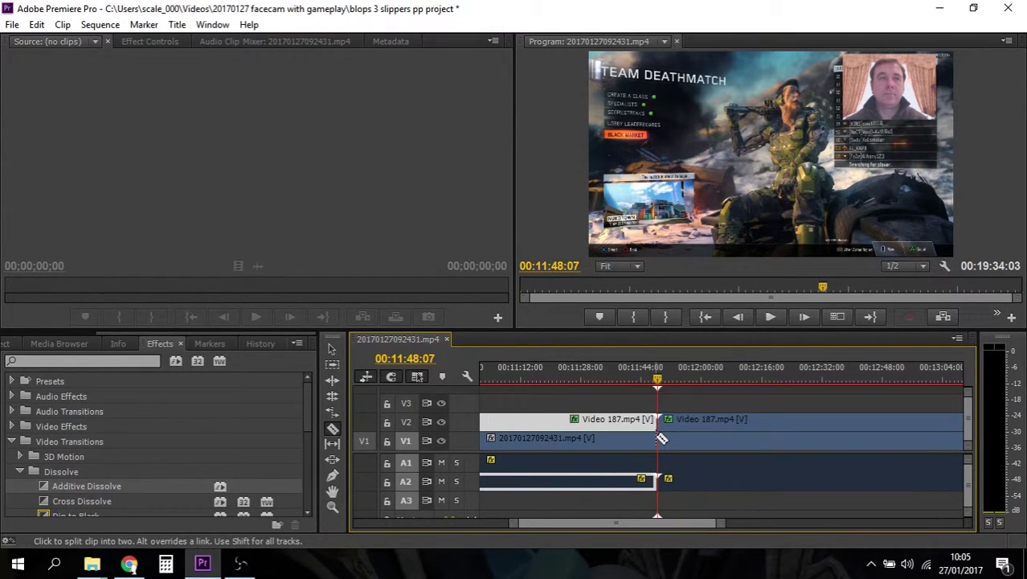
{"action": "left_click", "coordinate": [657, 438]}
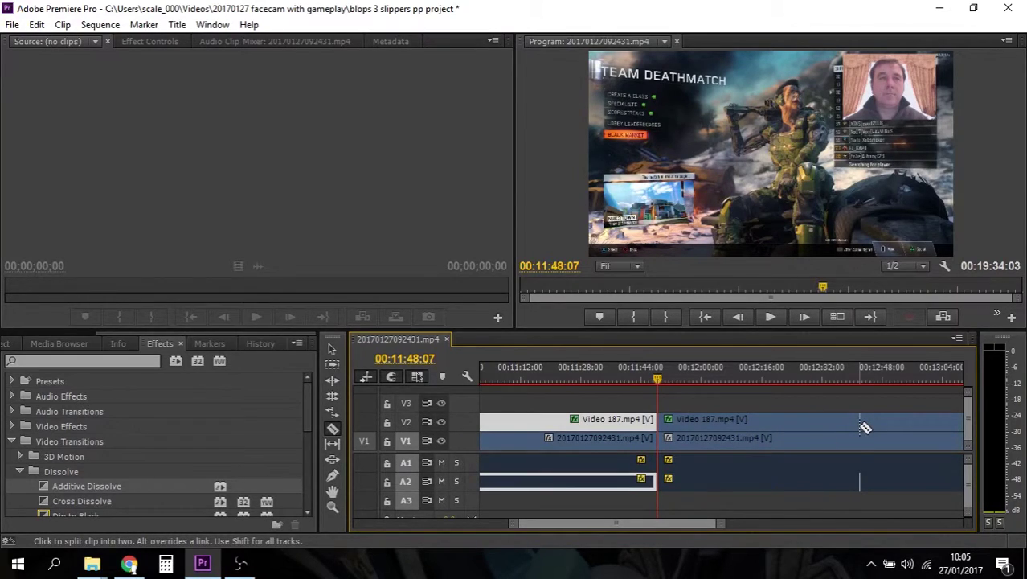
{"action": "left_click", "coordinate": [861, 423]}
{"action": "left_click", "coordinate": [861, 440]}
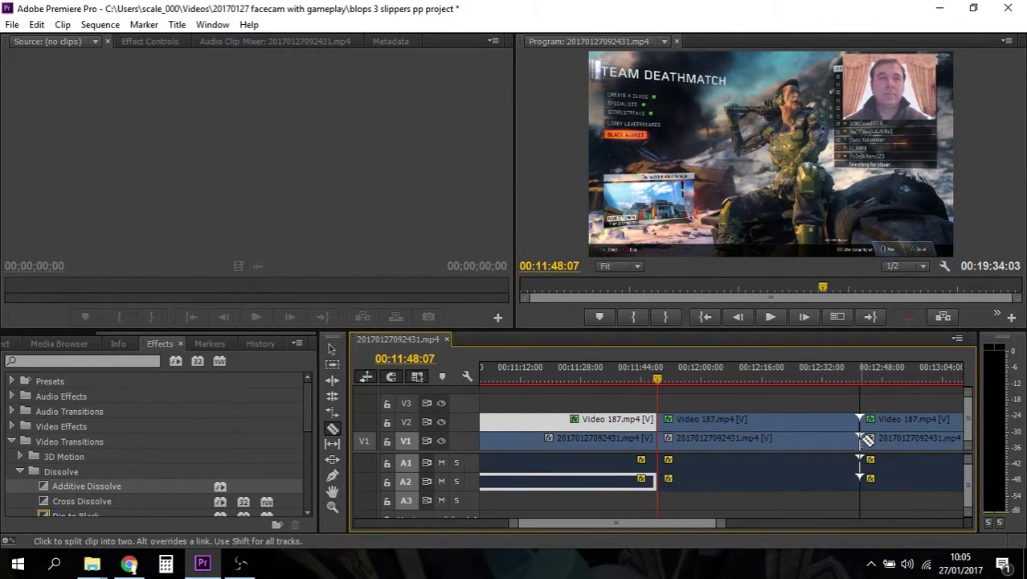
- Clear the facecam lobby piece and ripple delete the gameplay lobby piece, then check the join
{"action": "key", "text": "v"}
{"action": "left_click", "coordinate": [827, 427]}
{"action": "right_click", "coordinate": [826, 428]}
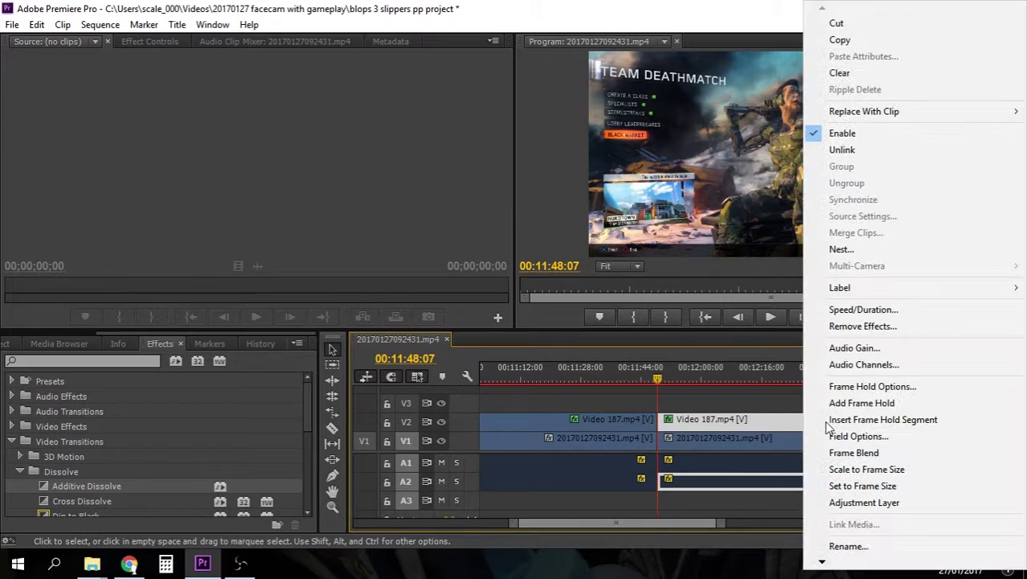
{"action": "left_click", "coordinate": [840, 72]}
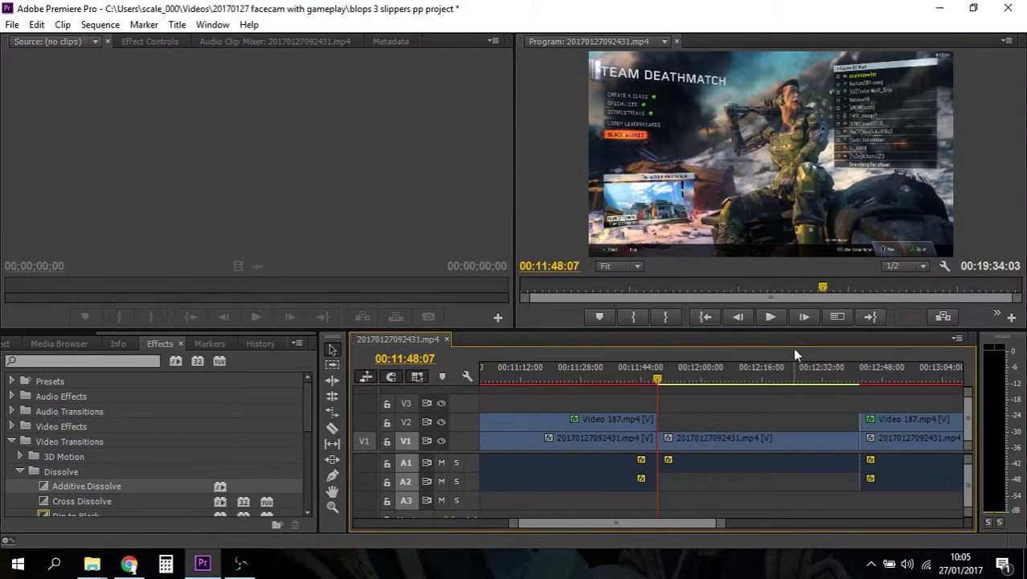
{"action": "left_click", "coordinate": [758, 435]}
{"action": "right_click", "coordinate": [757, 435]}
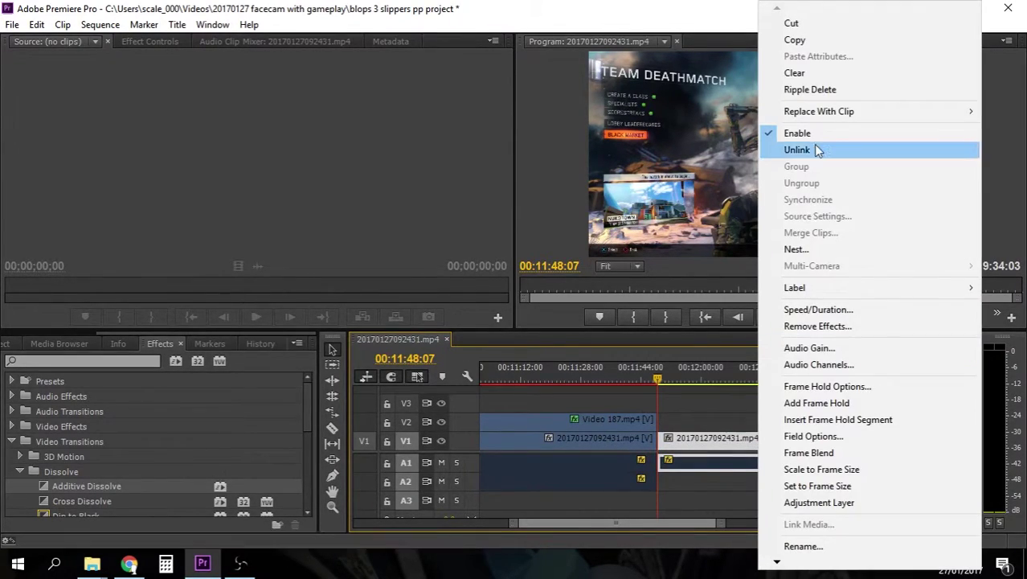
{"action": "left_click", "coordinate": [804, 89]}
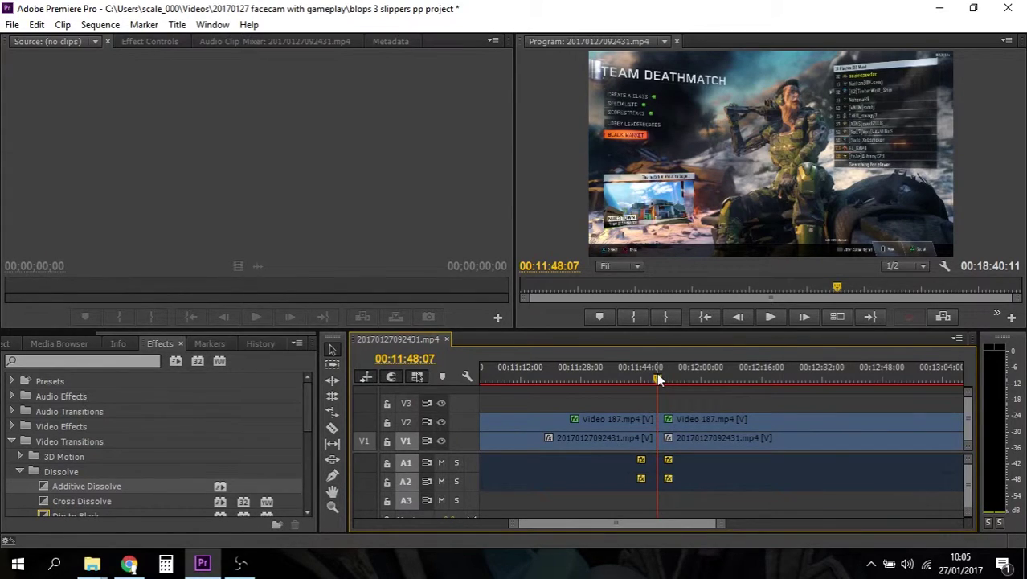
{"action": "left_click_drag", "start_coordinate": [657, 380], "coordinate": [708, 379]}
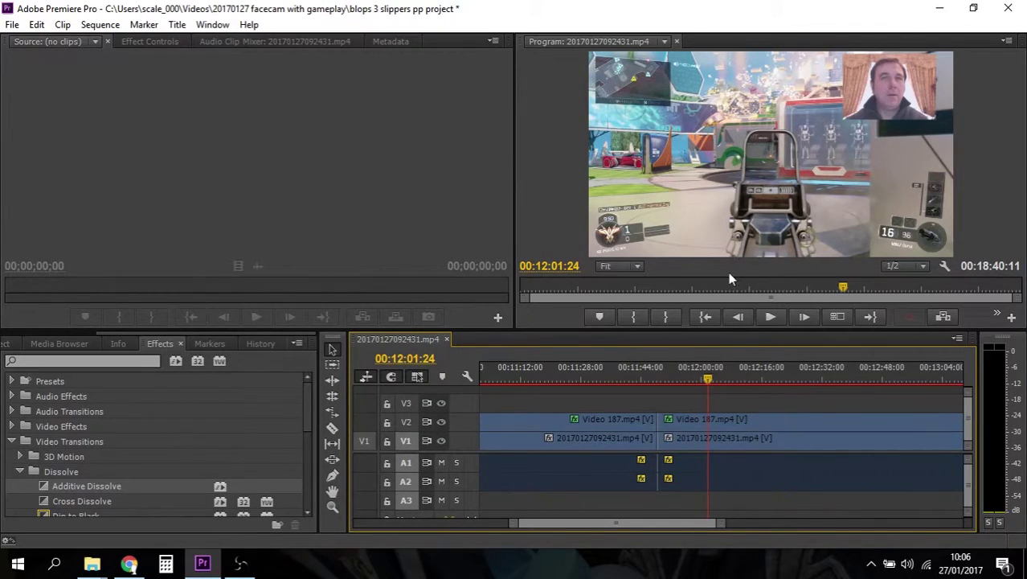
- Play the sequence end from 00:18:20:00 and stop at 00:18:36:17
{"action": "left_click_drag", "start_coordinate": [680, 522], "coordinate": [767, 527]}
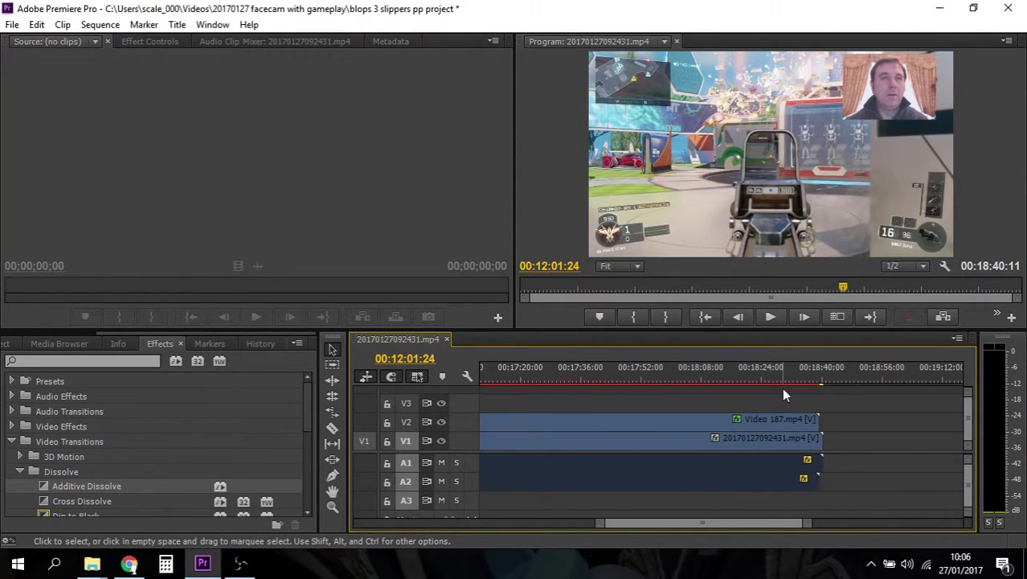
{"action": "key", "text": "c"}
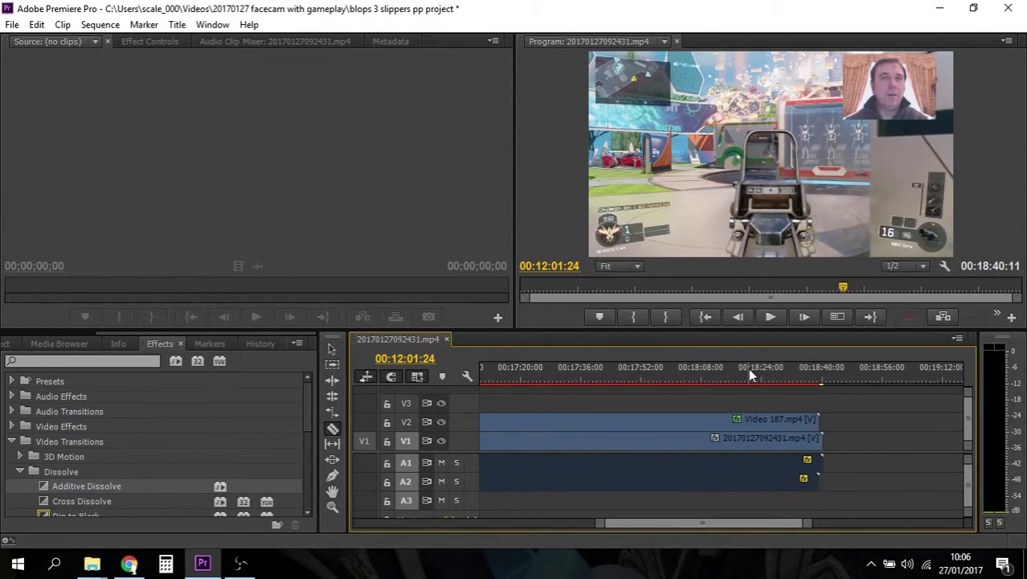
{"action": "left_click", "coordinate": [748, 370]}
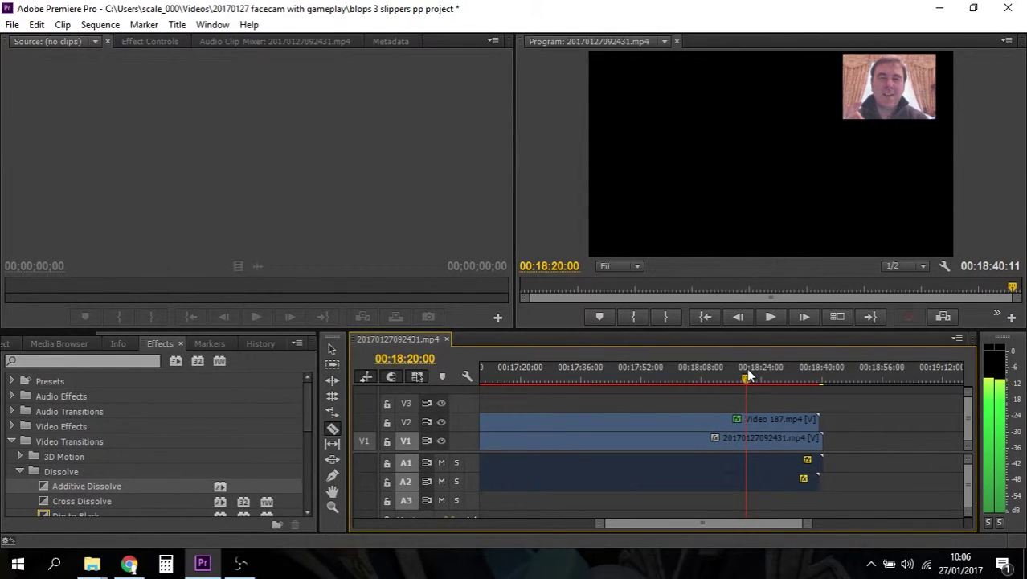
{"action": "left_click", "coordinate": [770, 316]}
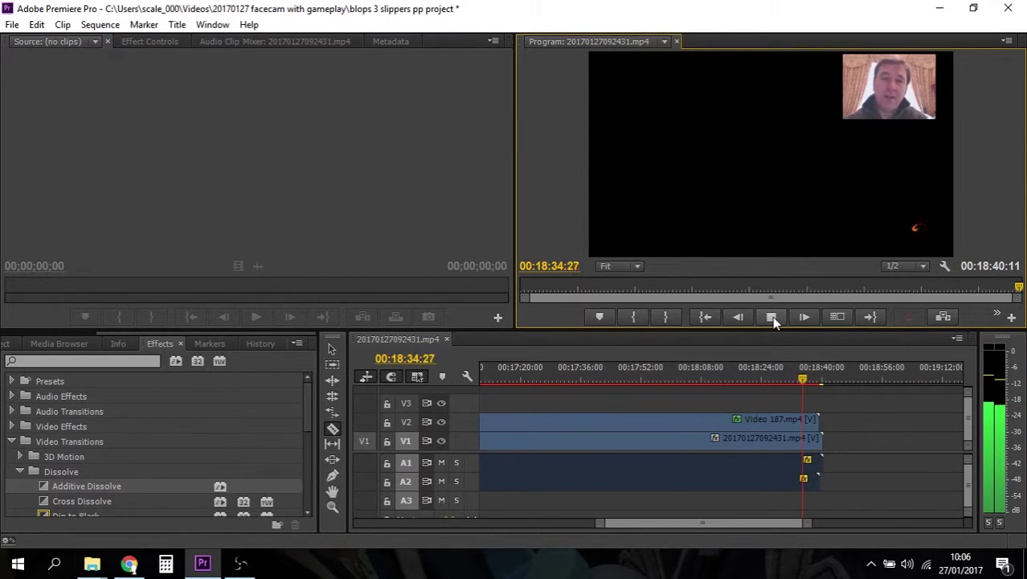
{"action": "left_click", "coordinate": [771, 316]}
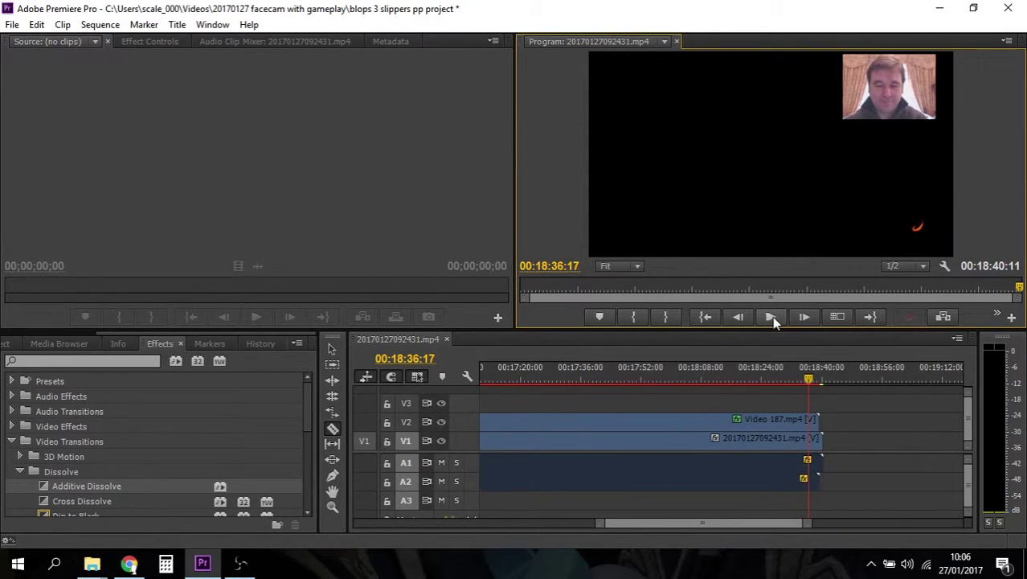
- Cut both clips at 00:18:36:17, delete the facecam tail and select the gameplay tail
{"action": "left_click", "coordinate": [810, 419]}
{"action": "left_click", "coordinate": [816, 441]}
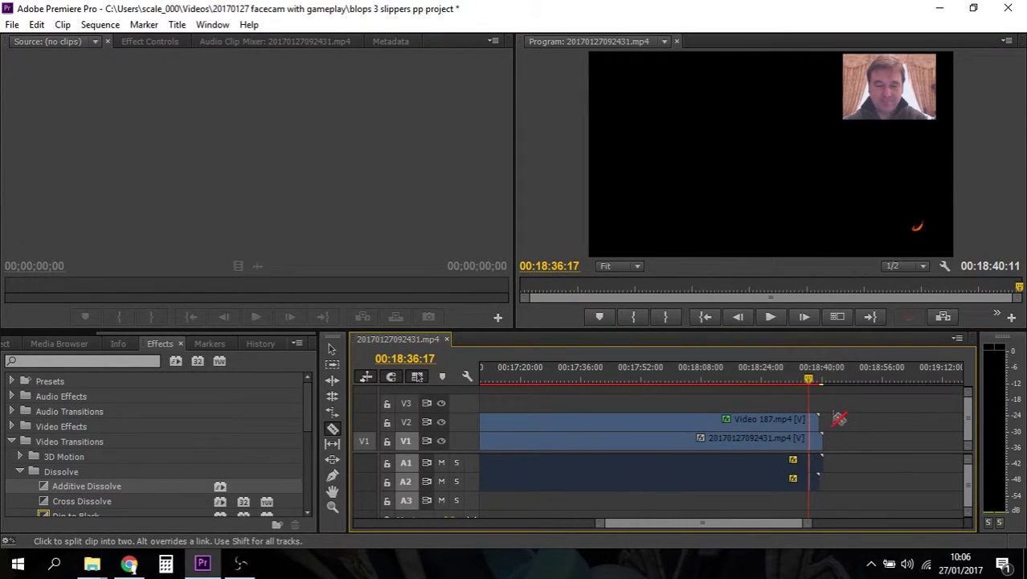
{"action": "key", "text": "v"}
{"action": "left_click", "coordinate": [815, 421]}
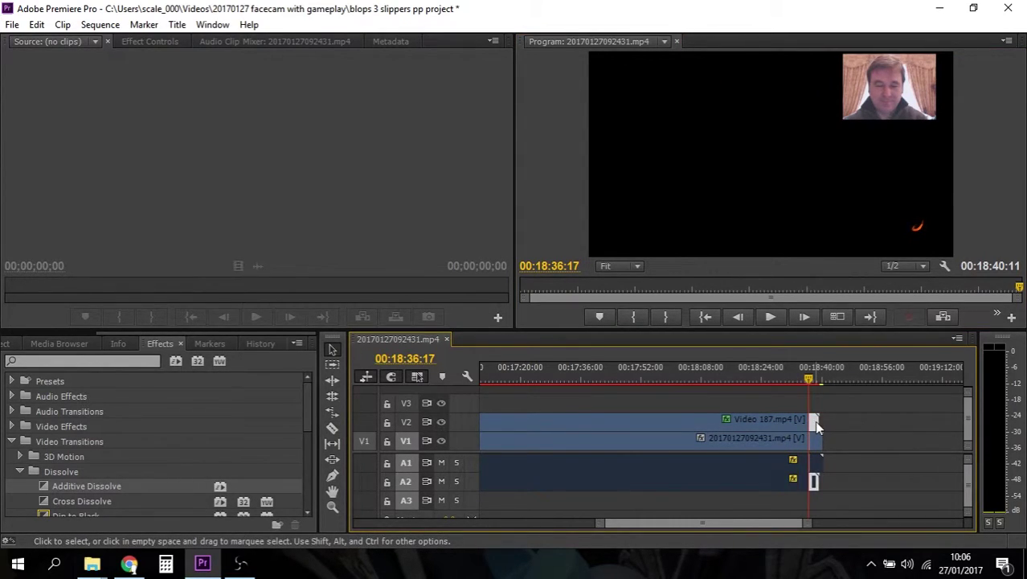
{"action": "key", "text": "Delete"}
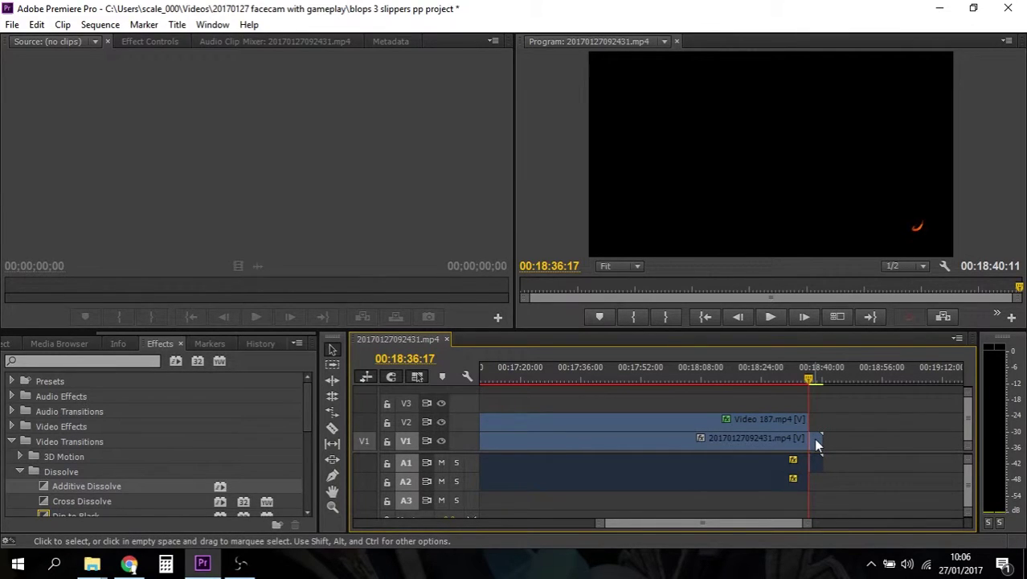
{"action": "left_click", "coordinate": [813, 438]}
- Delete the gameplay tail and place Title 01 Copy 01 after it on V2, extended to 00:18:41:01
{"action": "key", "text": "Delete"}
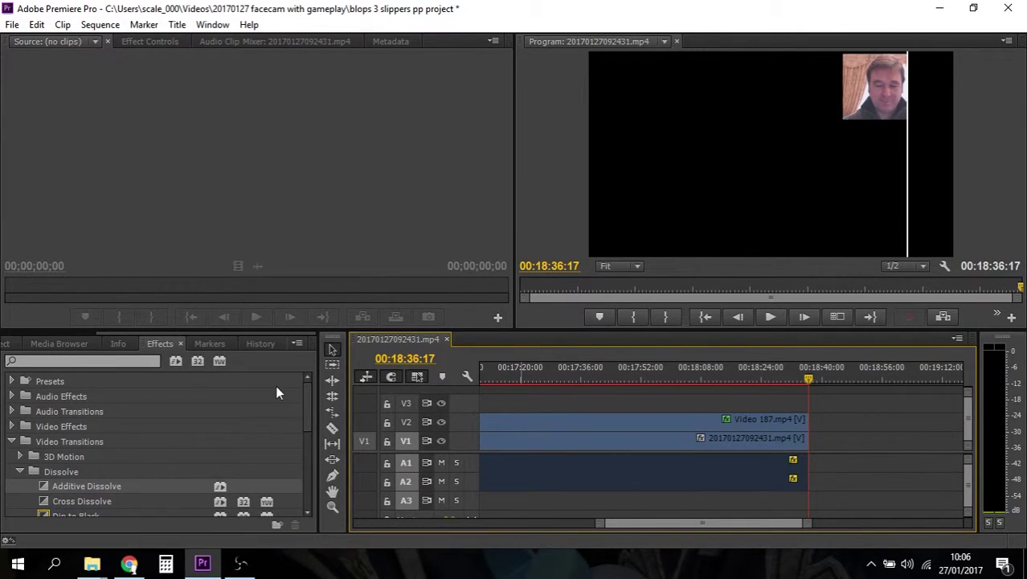
{"action": "left_click", "coordinate": [8, 344]}
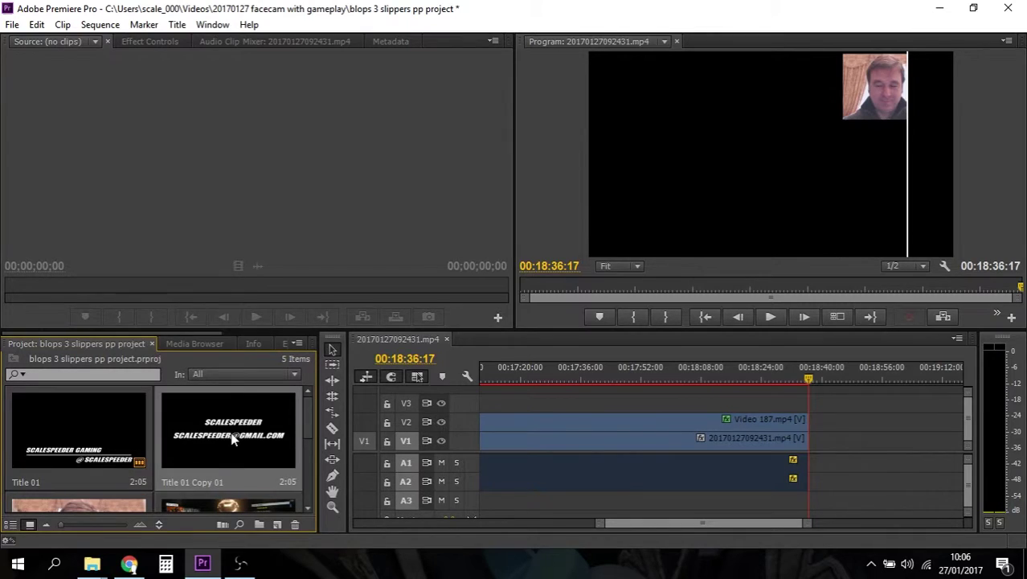
{"action": "left_click_drag", "start_coordinate": [231, 436], "coordinate": [829, 423]}
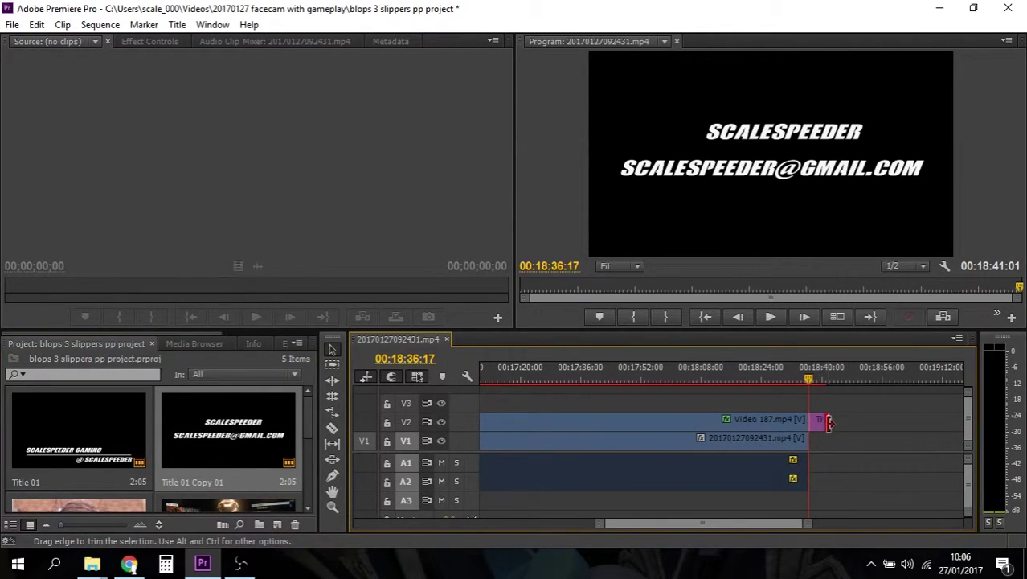
{"action": "left_click", "coordinate": [792, 368]}
{"action": "left_click", "coordinate": [817, 421]}
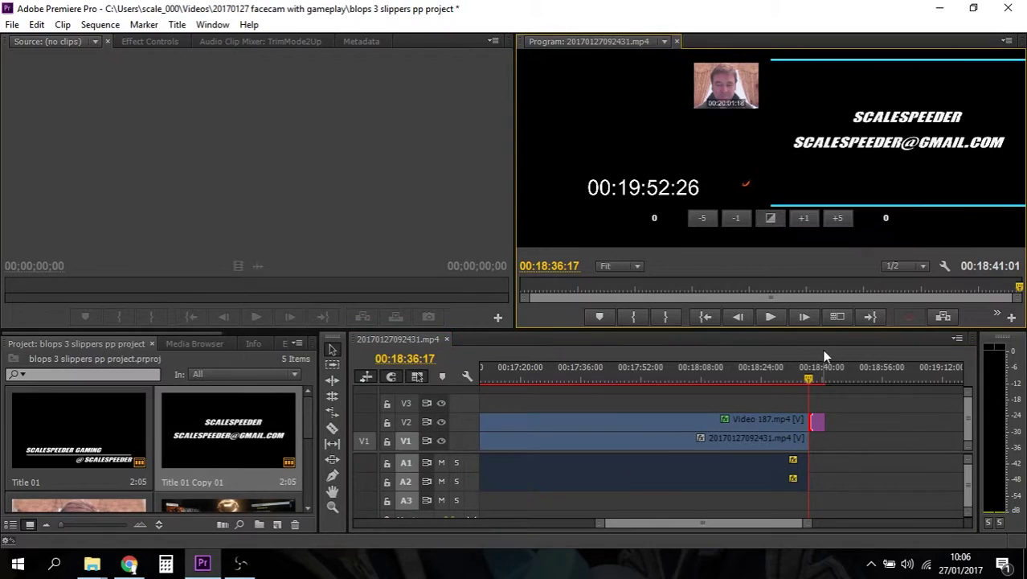
{"action": "left_click_drag", "start_coordinate": [821, 419], "coordinate": [828, 420]}
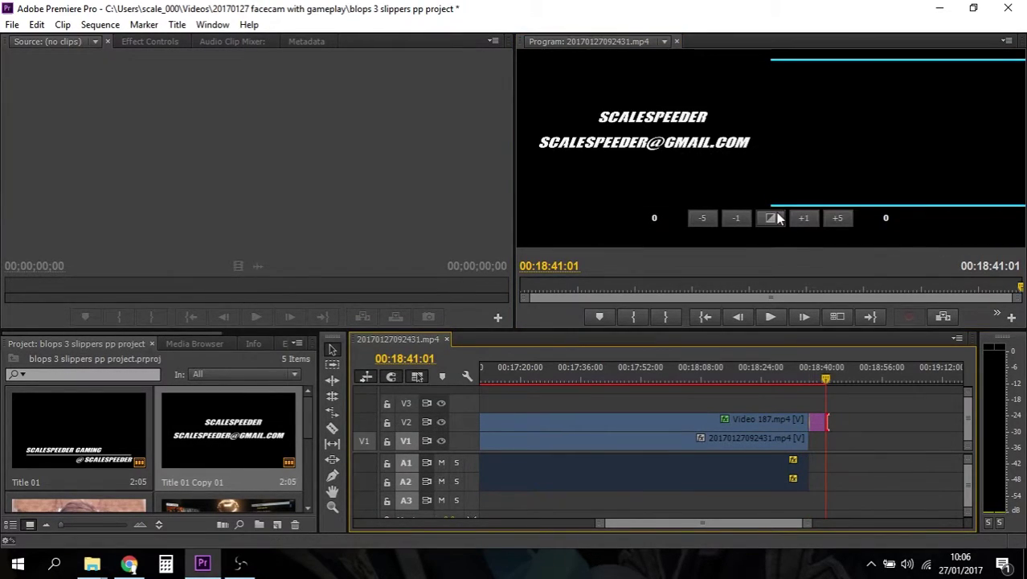
- Preview the transition into the title bumper from 00:18:33:12
{"action": "left_click_drag", "start_coordinate": [803, 370], "coordinate": [803, 379]}
{"action": "left_click", "coordinate": [770, 317]}
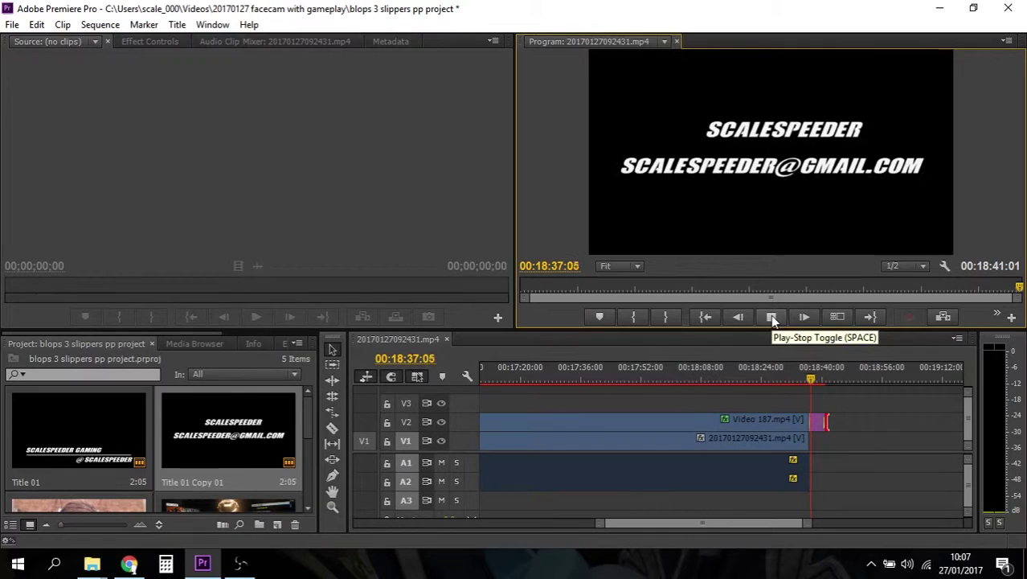
{"action": "left_click", "coordinate": [772, 317]}
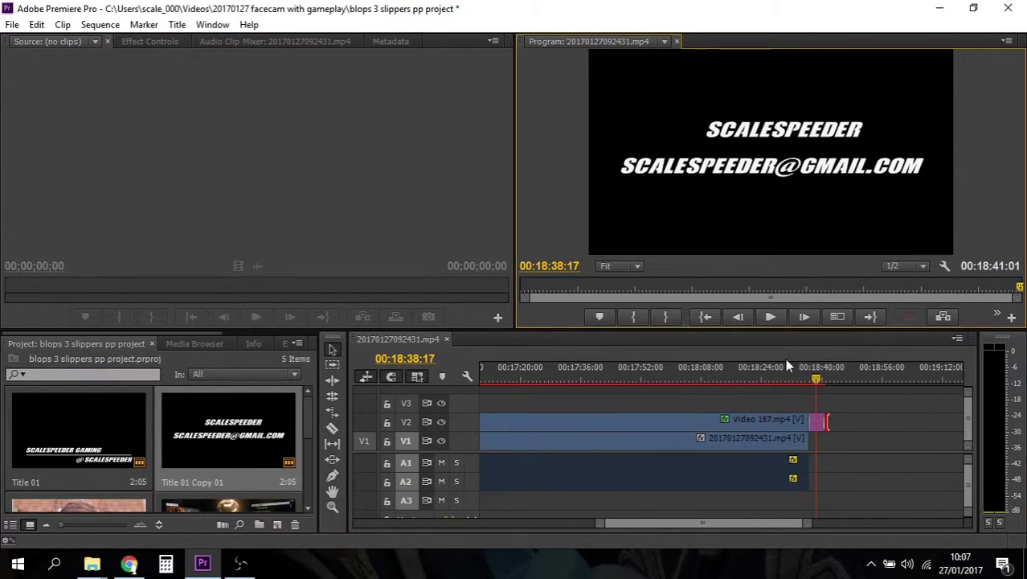
{"action": "left_click", "coordinate": [771, 379]}
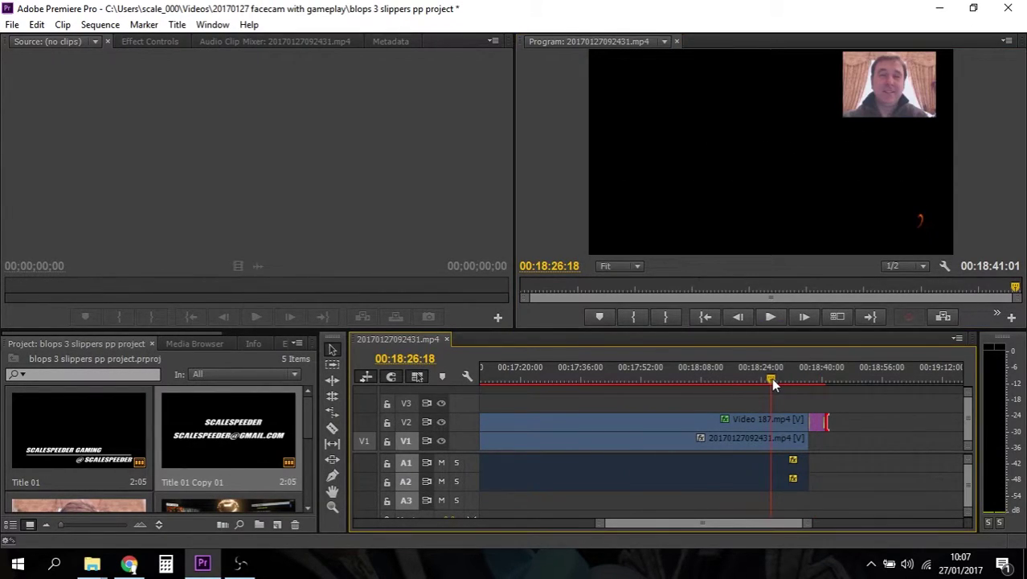
- Save the project via File > Save and look over the File > Export options without exporting
{"action": "left_click", "coordinate": [12, 24]}
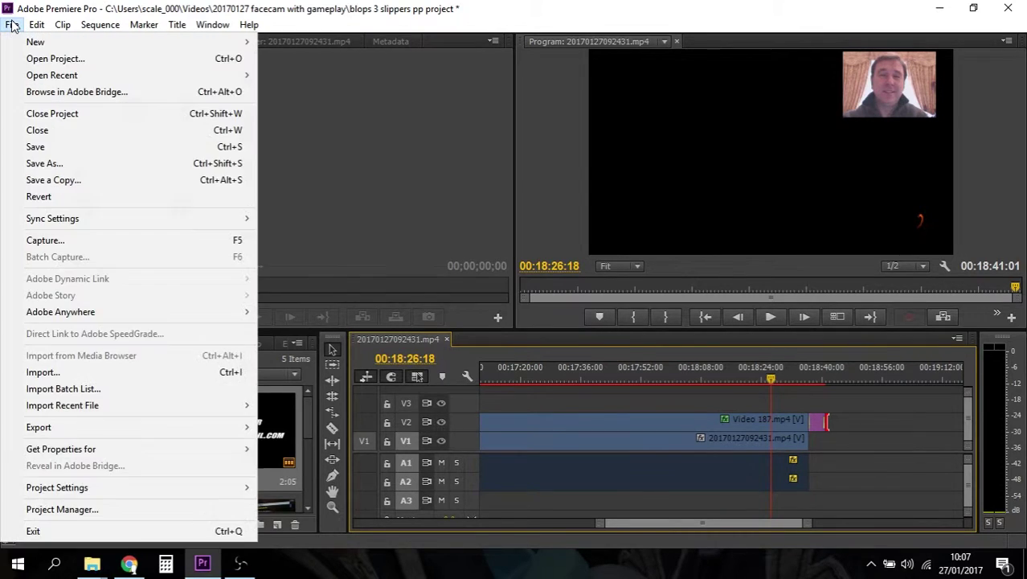
{"action": "left_click", "coordinate": [58, 153]}
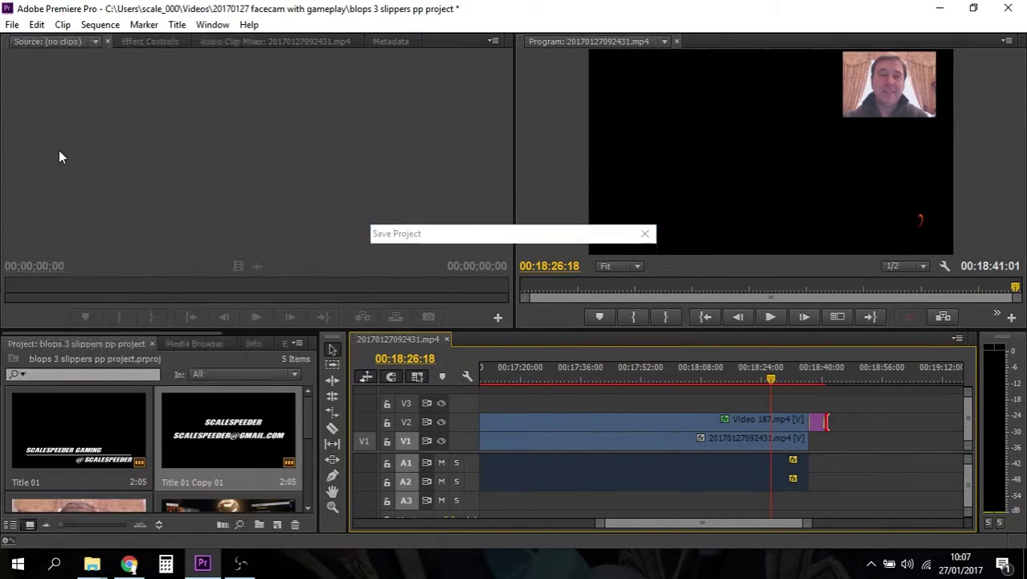
{"action": "left_click", "coordinate": [16, 26]}
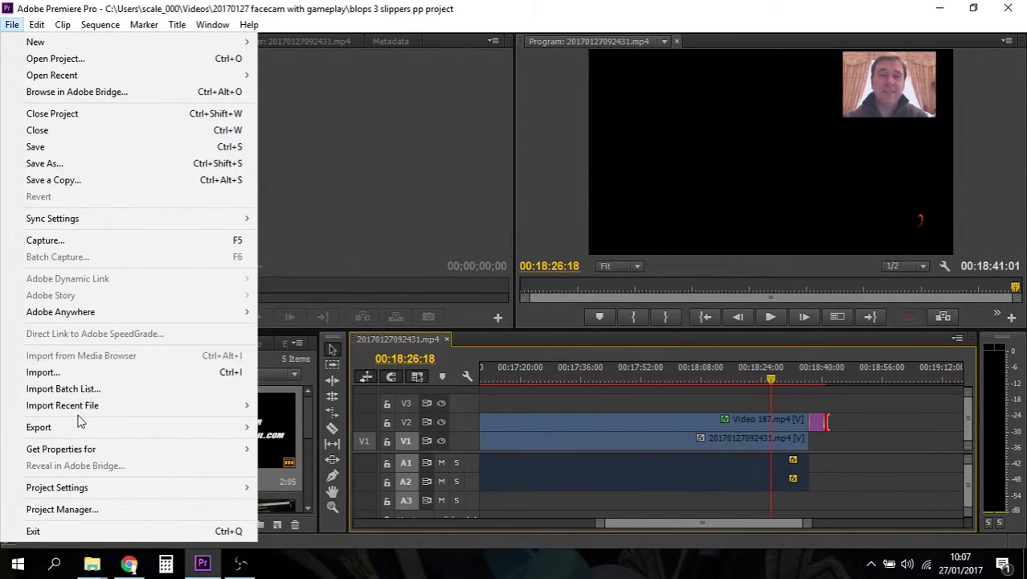
{"action": "mouse_move", "coordinate": [209, 410]}
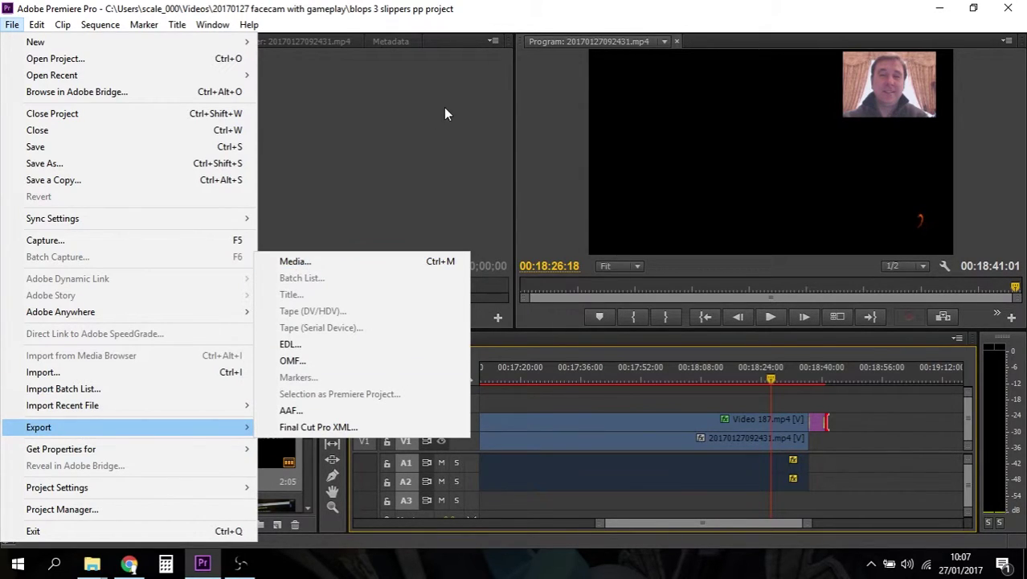
{"action": "left_click", "coordinate": [563, 190]}
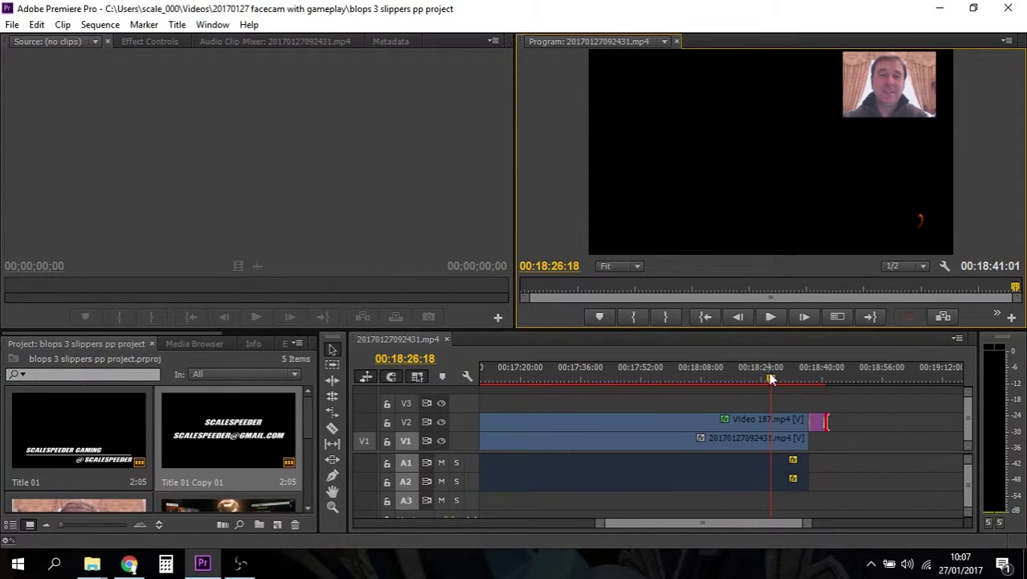
{"action": "left_click_drag", "start_coordinate": [770, 380], "coordinate": [745, 377]}
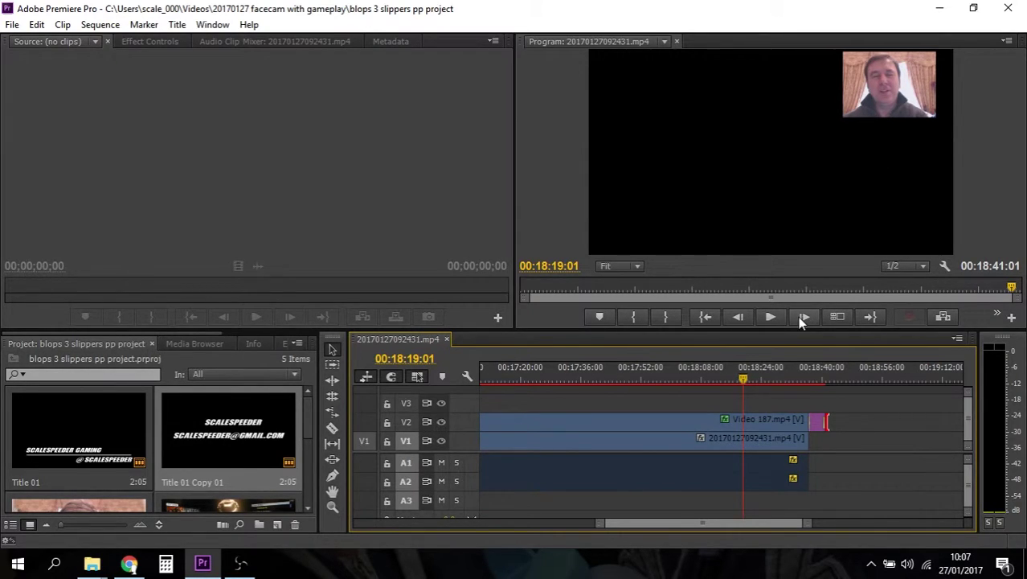
{"action": "left_click", "coordinate": [770, 315]}
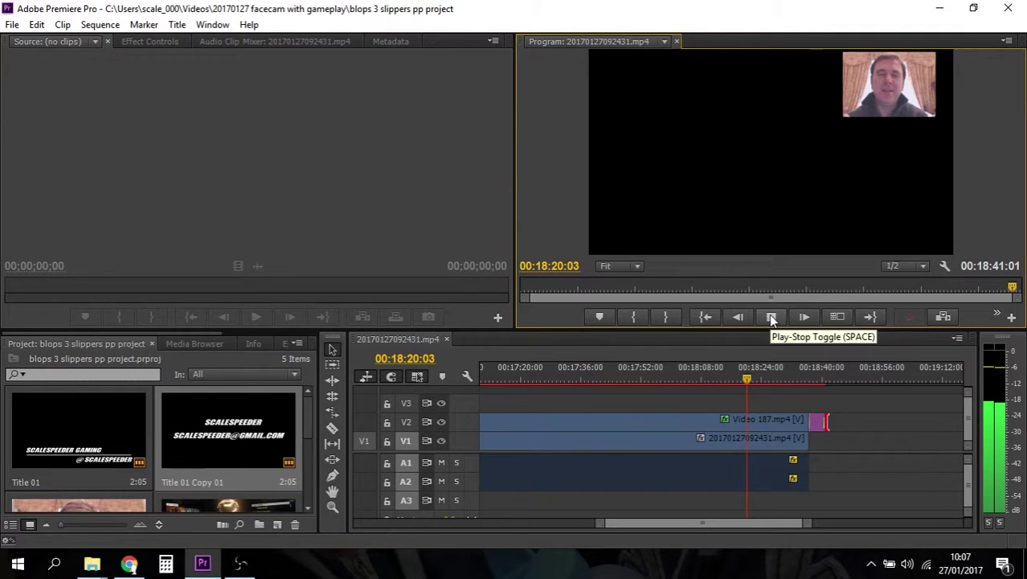
{"action": "left_click", "coordinate": [769, 315]}
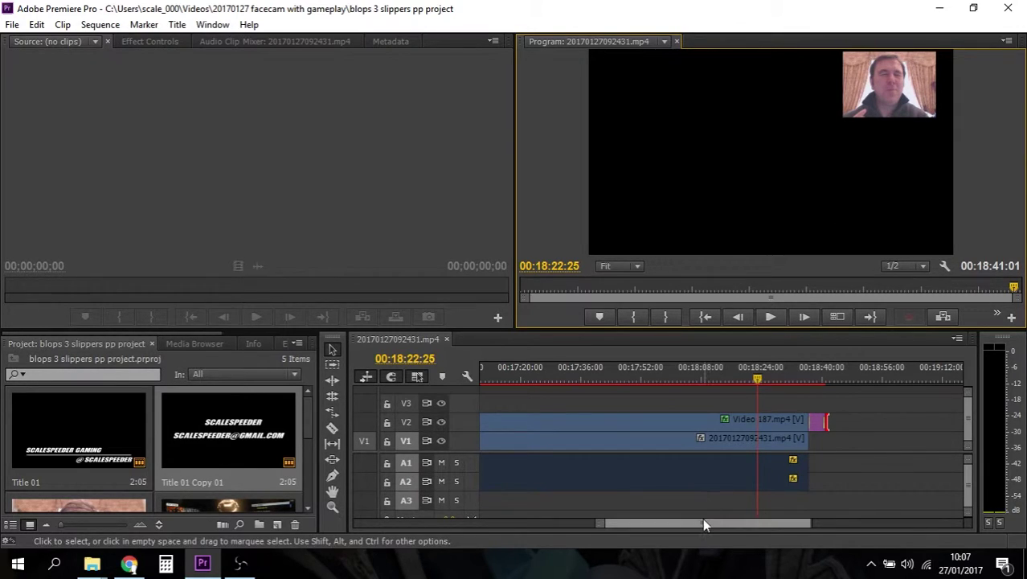
{"action": "left_click_drag", "start_coordinate": [702, 519], "coordinate": [452, 543]}
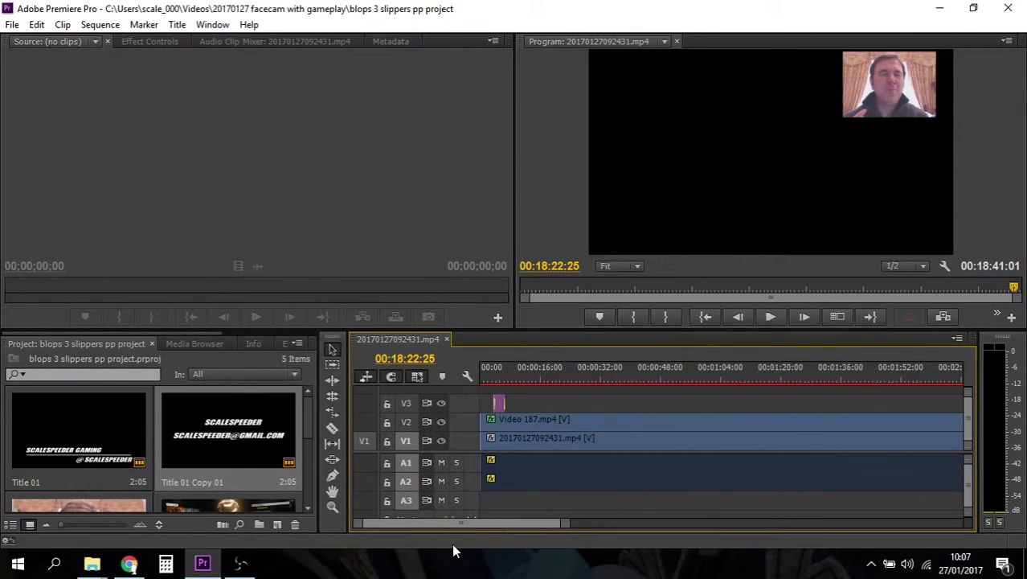
{"action": "left_click", "coordinate": [536, 379]}
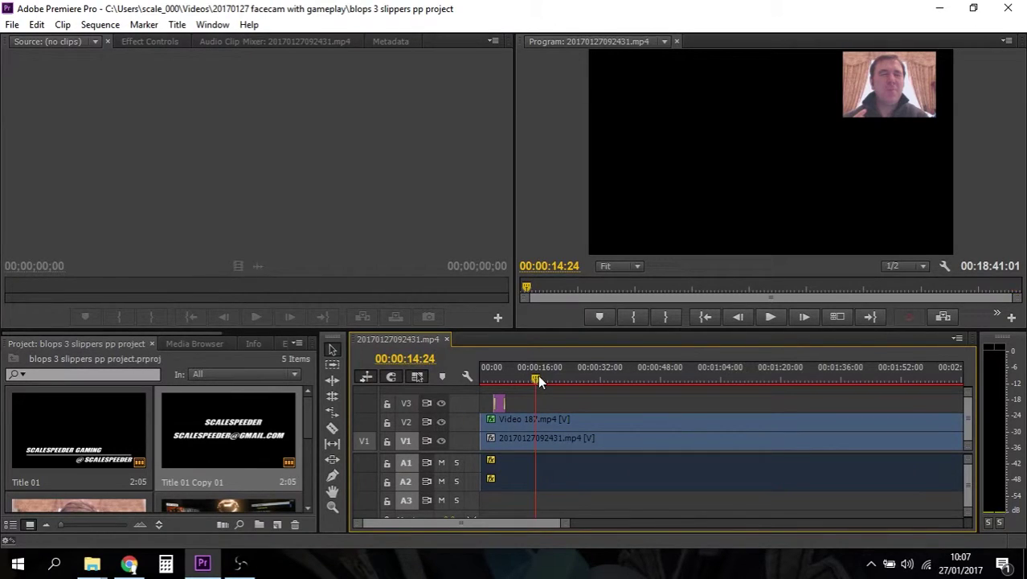
{"action": "left_click", "coordinate": [772, 316]}
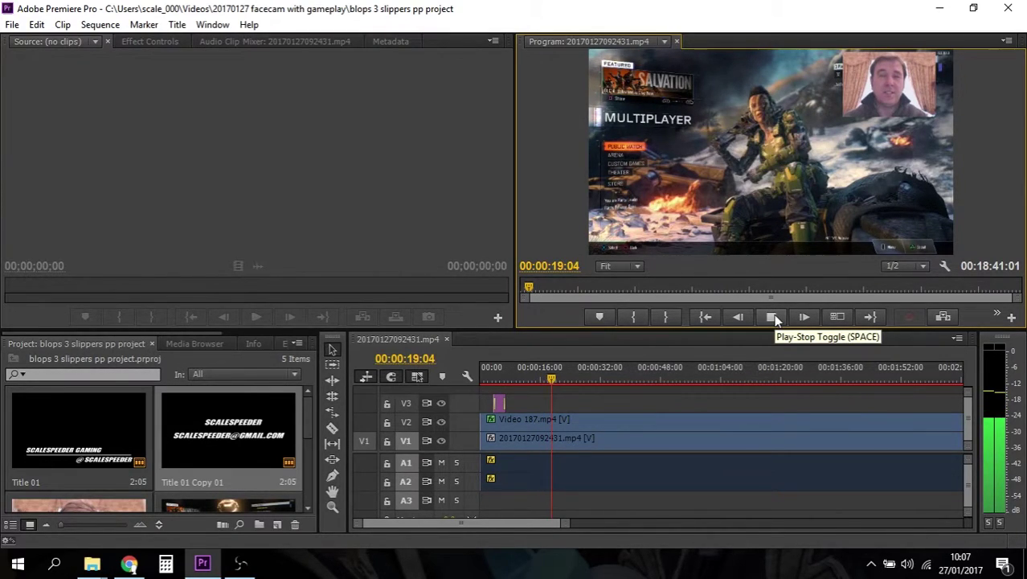
{"action": "left_click", "coordinate": [773, 316]}
{"action": "left_click_drag", "start_coordinate": [535, 523], "coordinate": [763, 543]}
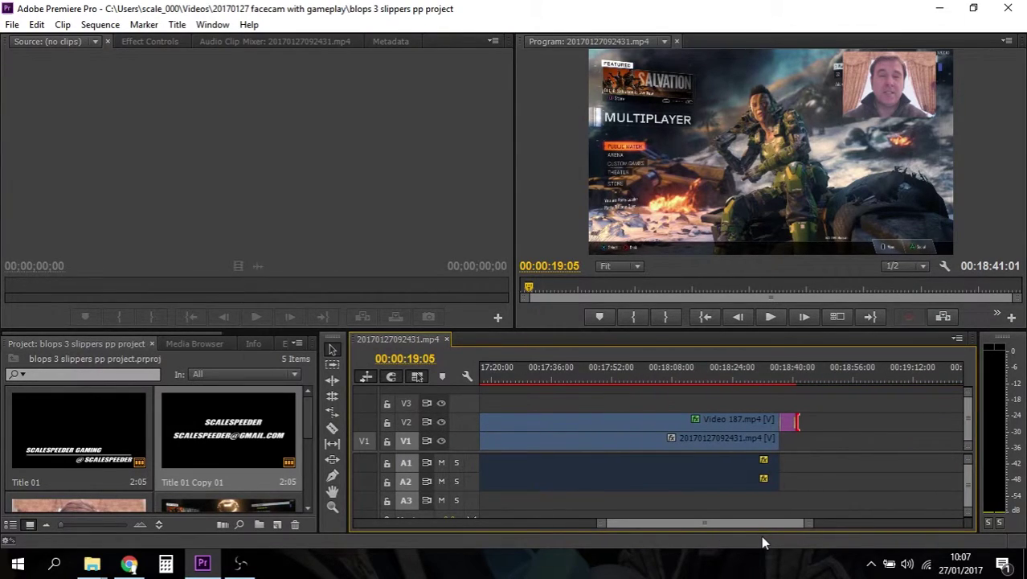